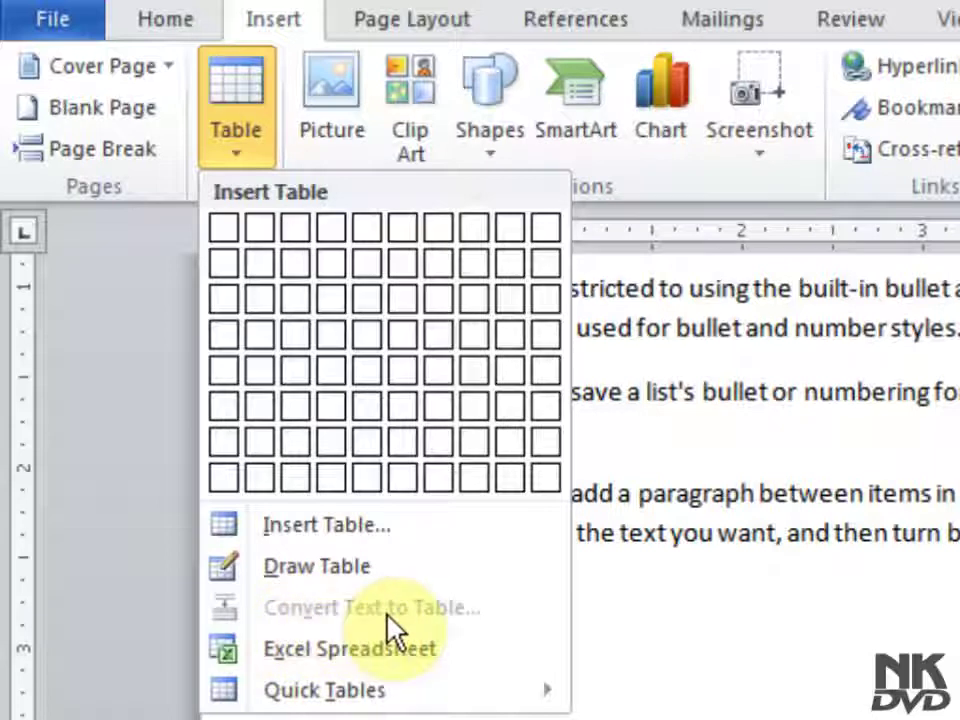
# Step: Select all five paragraphs of the document and open the text-to-table conversion settings
pyautogui.click(628, 688)
pyautogui.scroll(3, 633, 625)
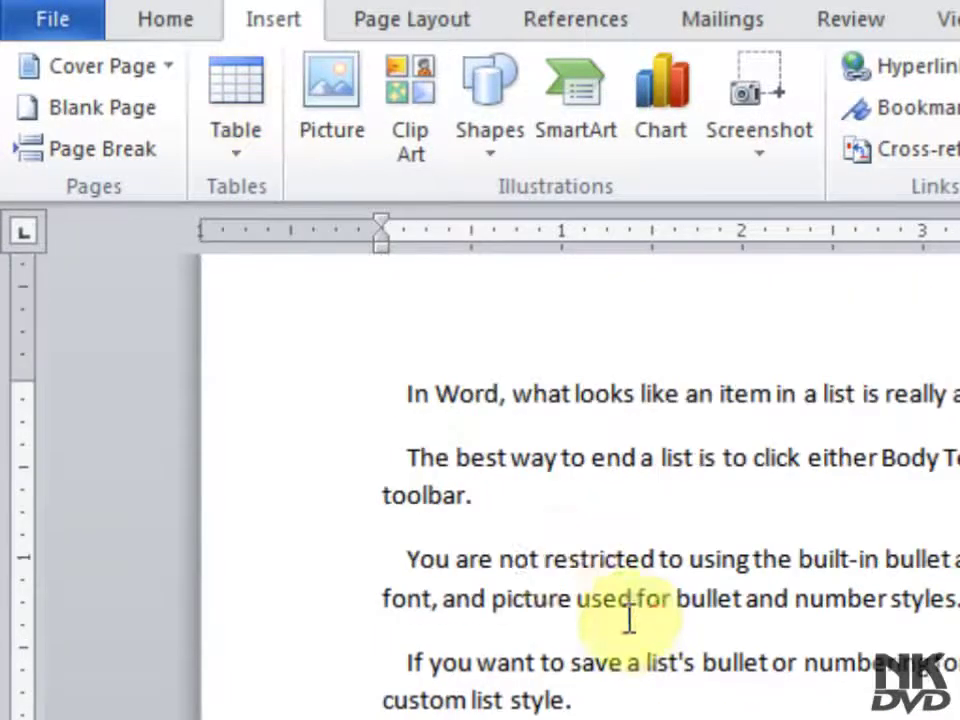
pyautogui.moveTo(398, 390); pyautogui.dragTo(640, 718)
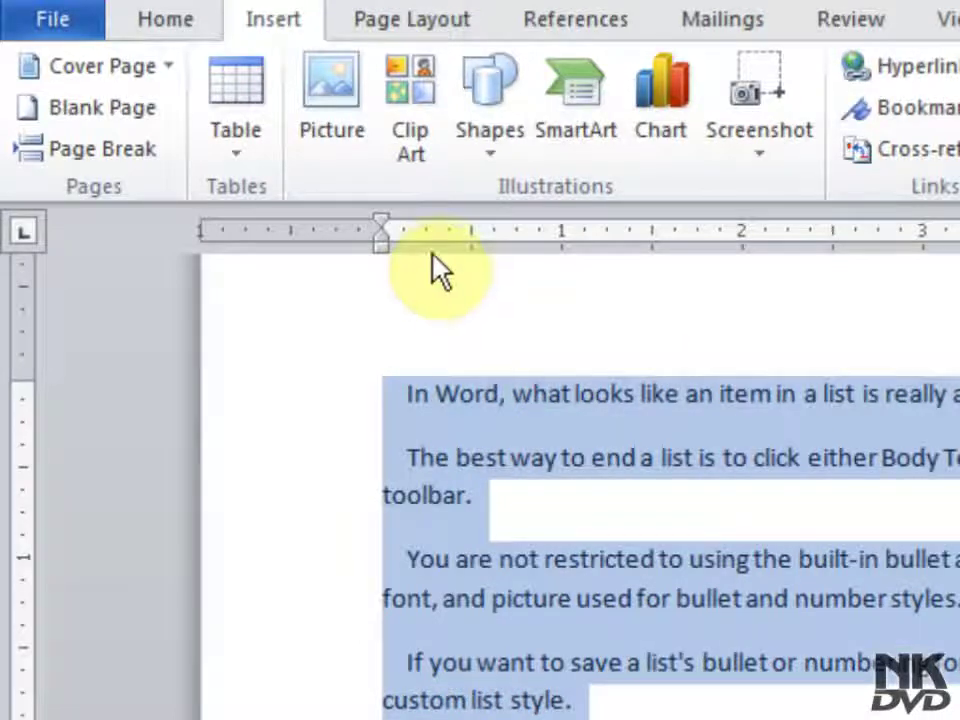
pyautogui.click(246, 139)
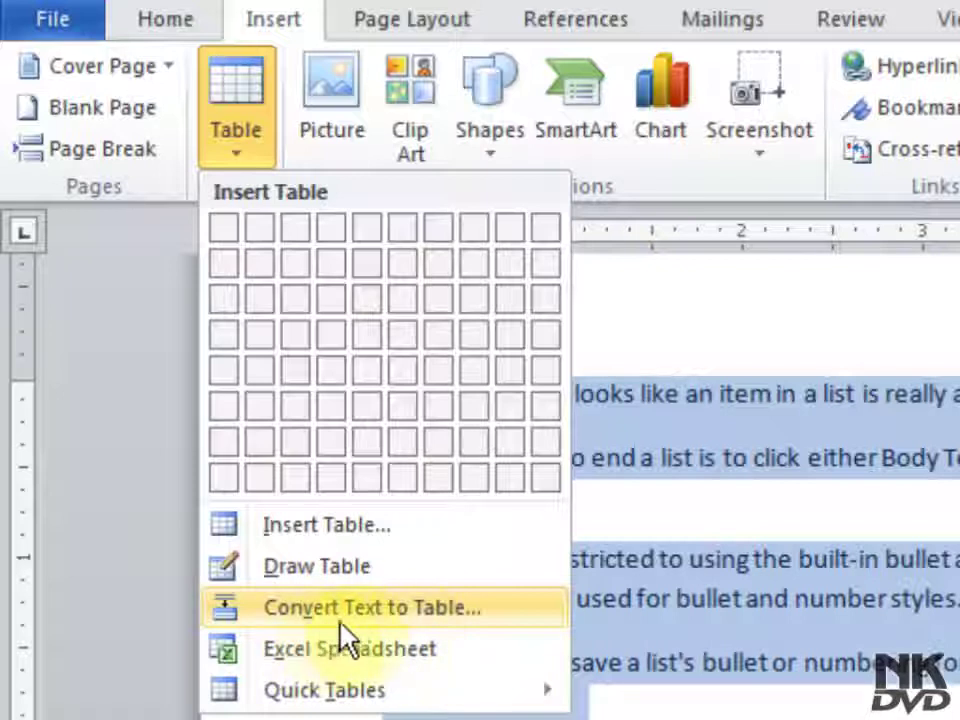
pyautogui.click(476, 612)
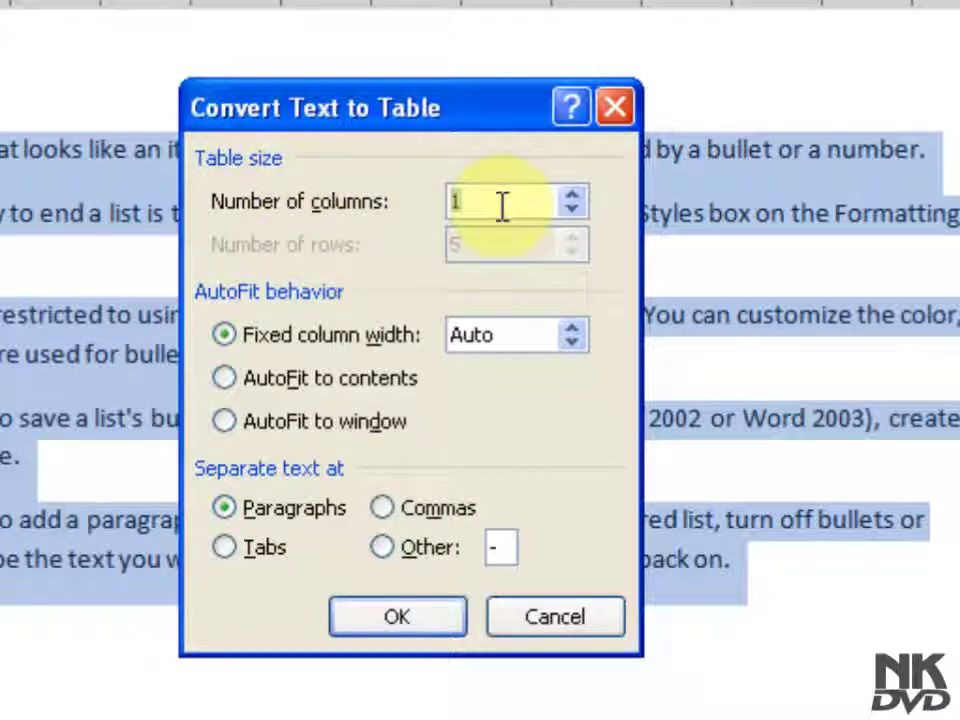
# Step: Try column counts up to 5 for the table conversion and set the number of columns back to 1
pyautogui.click(573, 195)
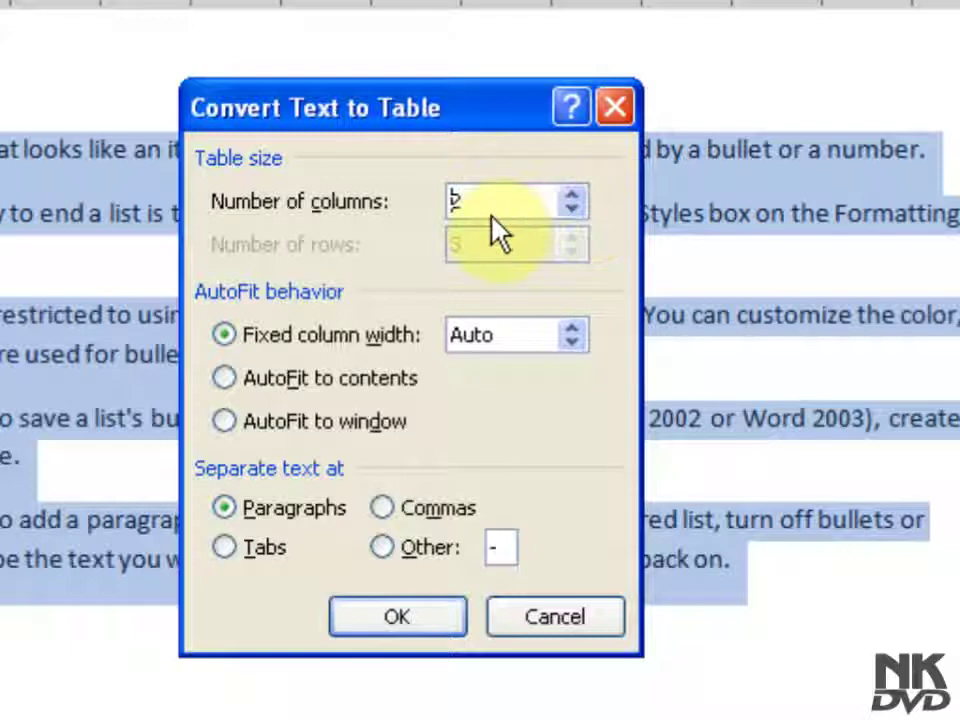
pyautogui.click(571, 196)
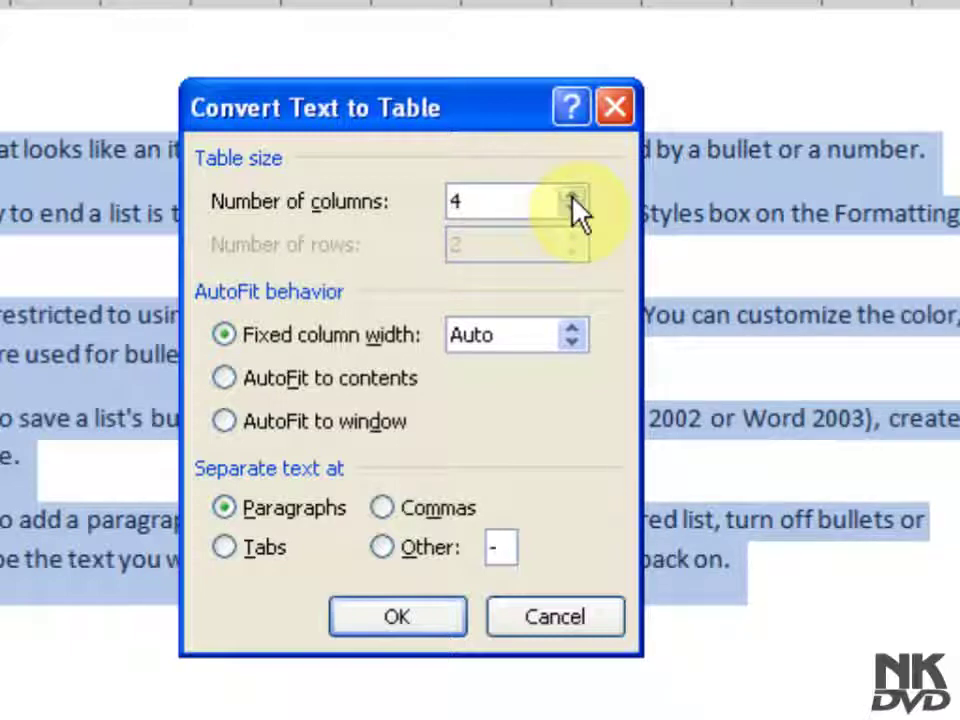
pyautogui.click(572, 196)
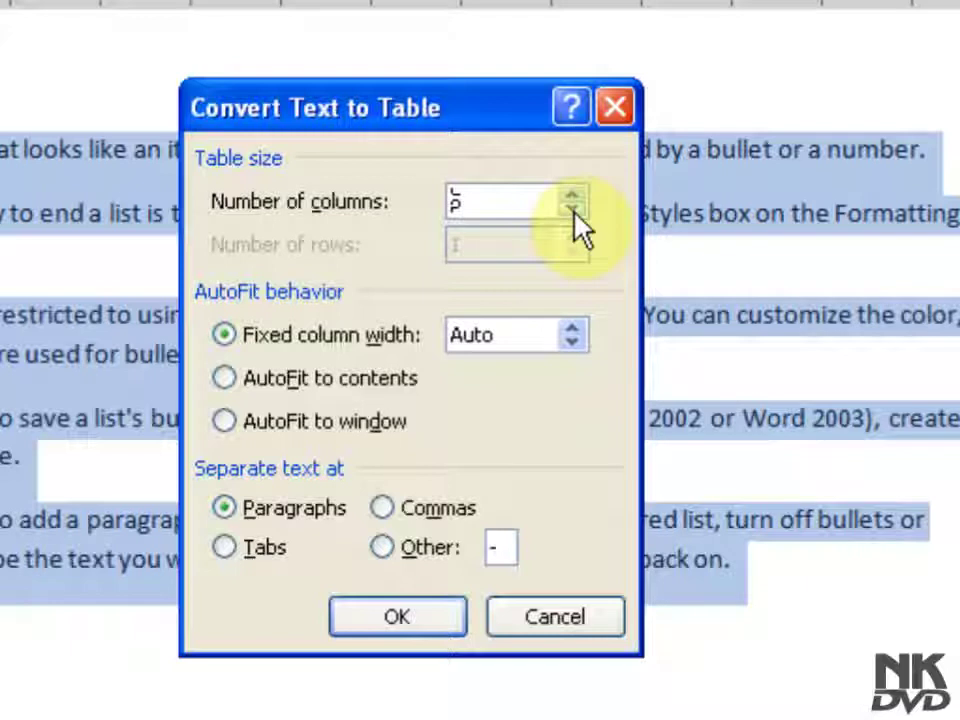
pyautogui.click(573, 209)
pyautogui.click(573, 209)
pyautogui.click(573, 209)
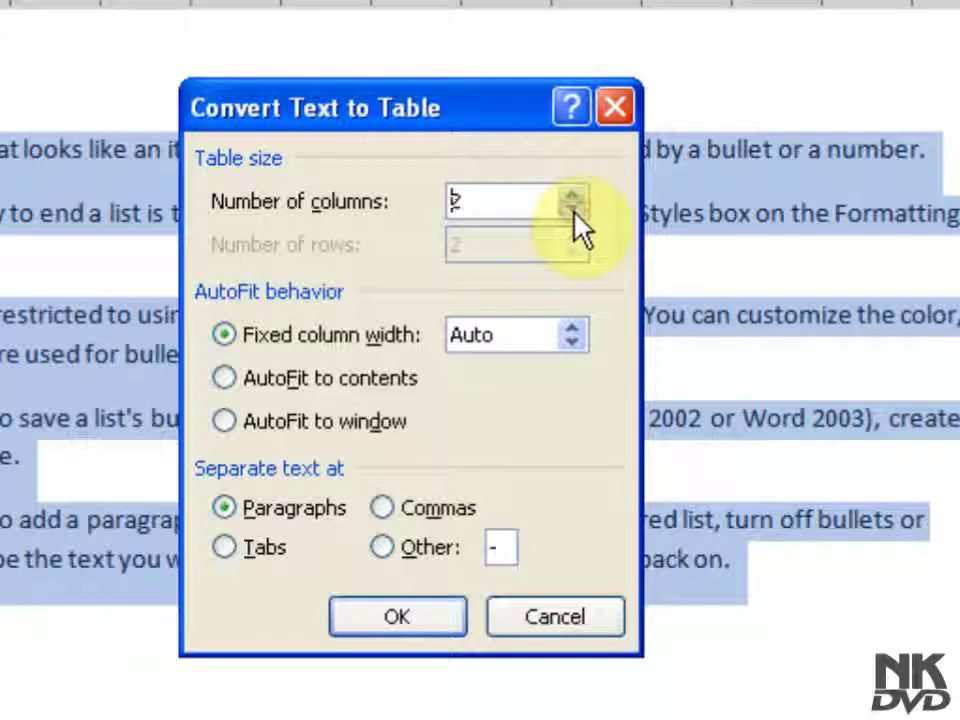
pyautogui.click(447, 207)
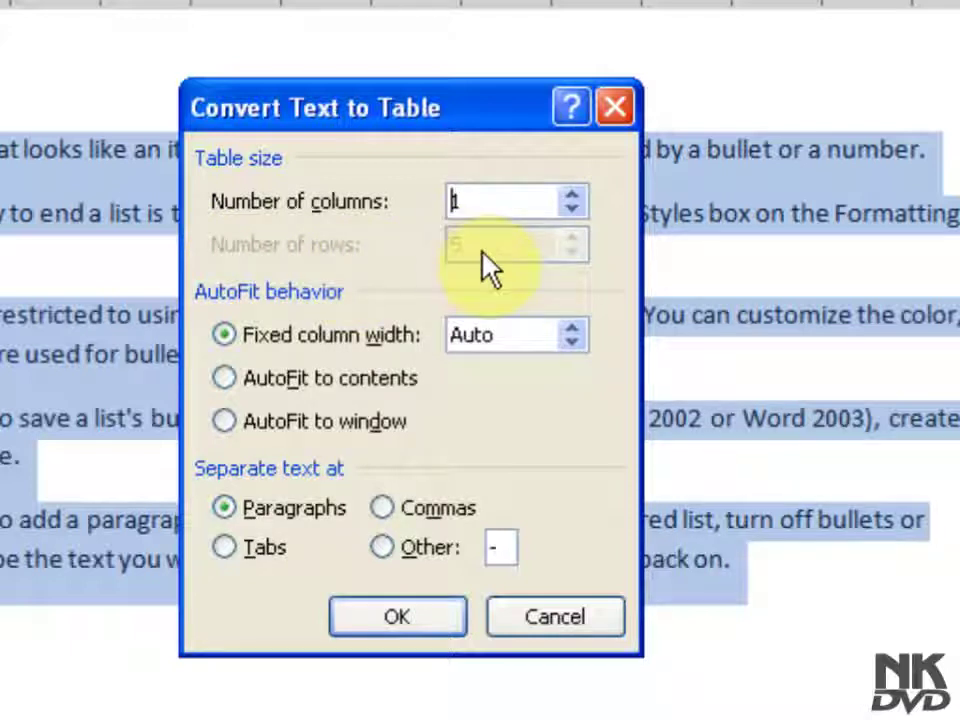
# Step: Convert the selected text to a table with 3 columns separated at paragraphs, and undo the conversion
pyautogui.click(573, 197)
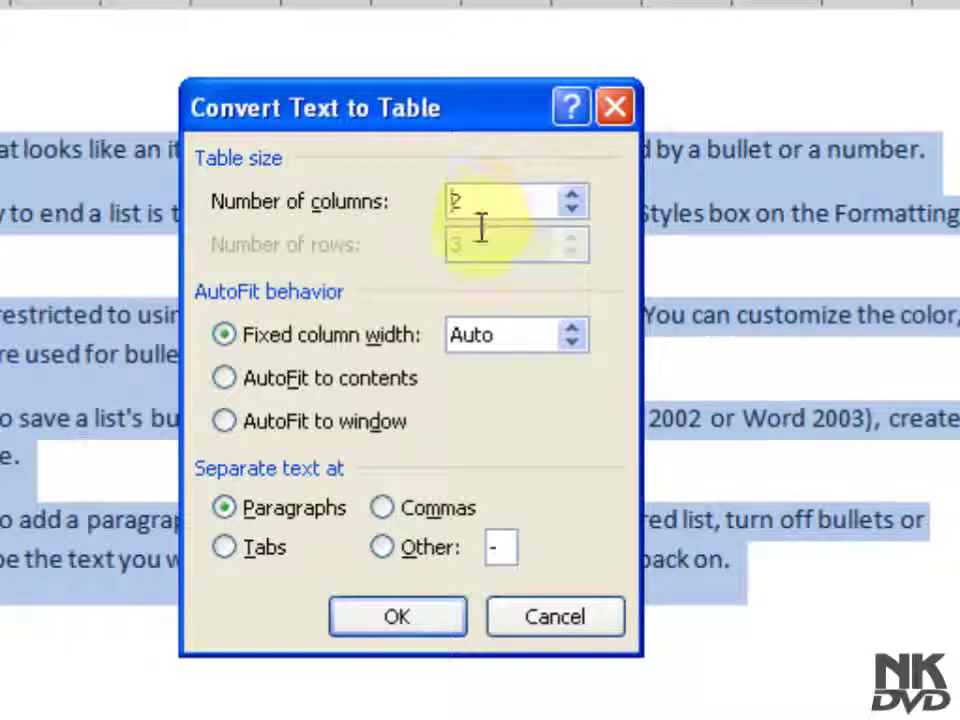
pyautogui.click(569, 200)
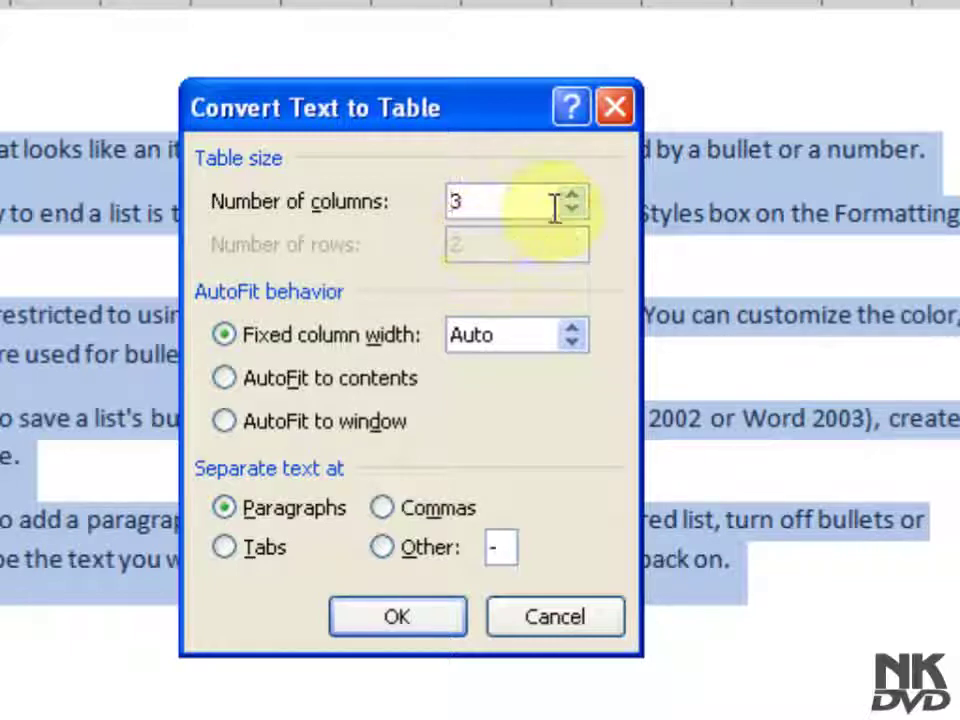
pyautogui.click(573, 197)
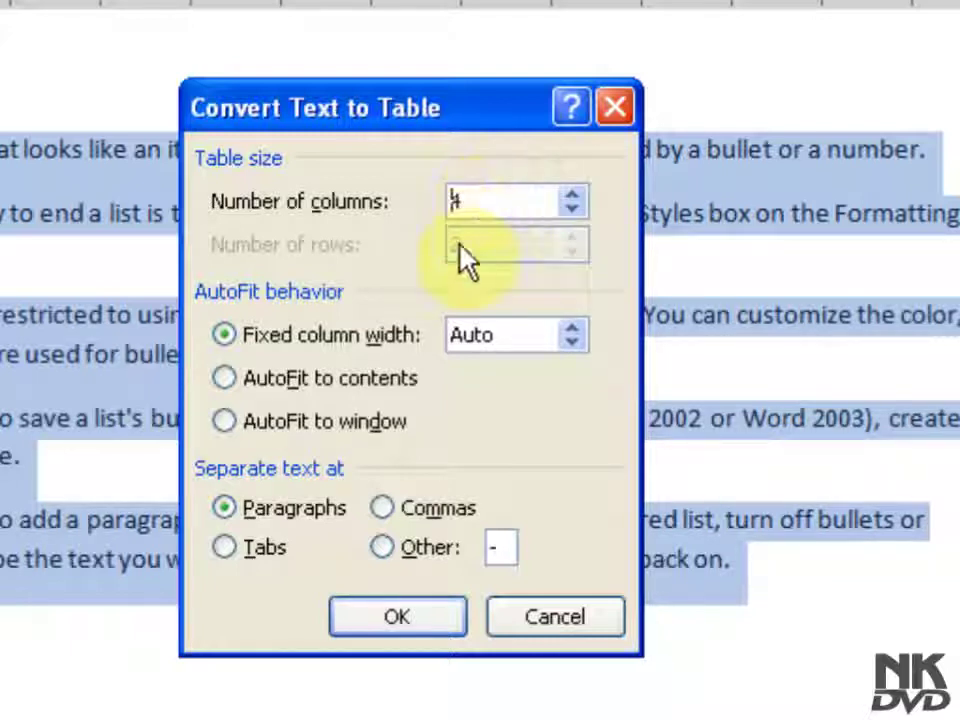
pyautogui.click(569, 198)
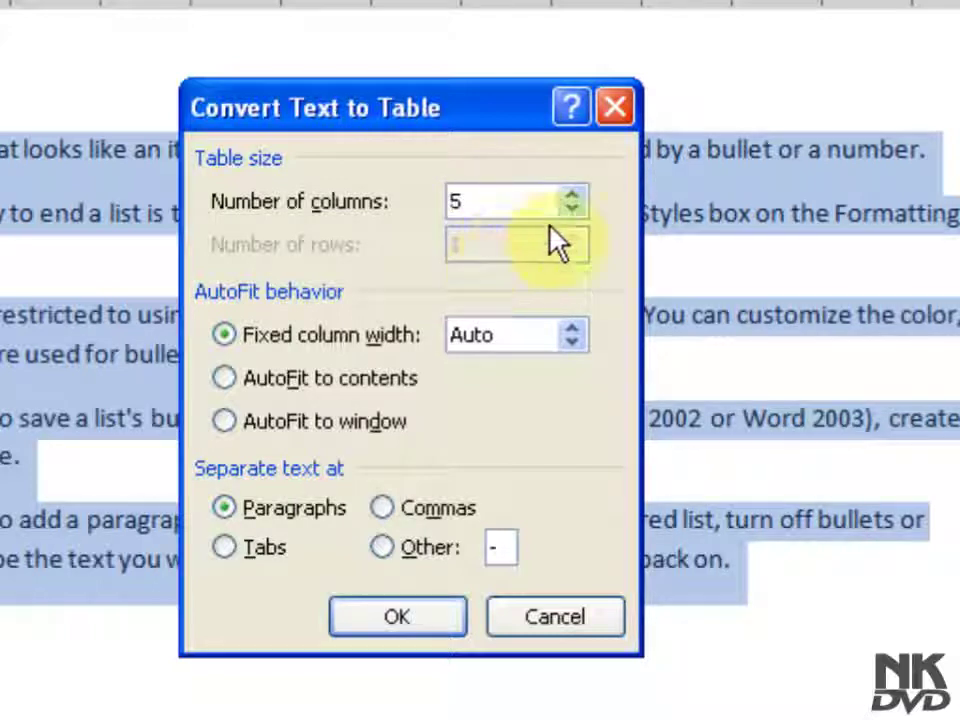
pyautogui.click(574, 208)
pyautogui.click(574, 210)
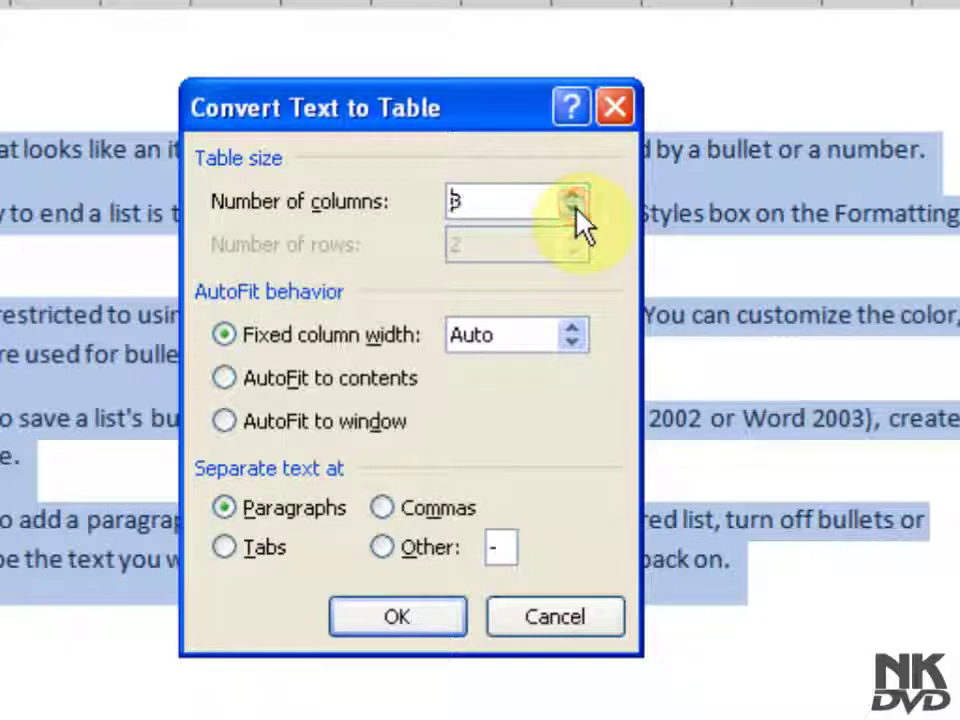
pyautogui.click(574, 210)
pyautogui.click(573, 195)
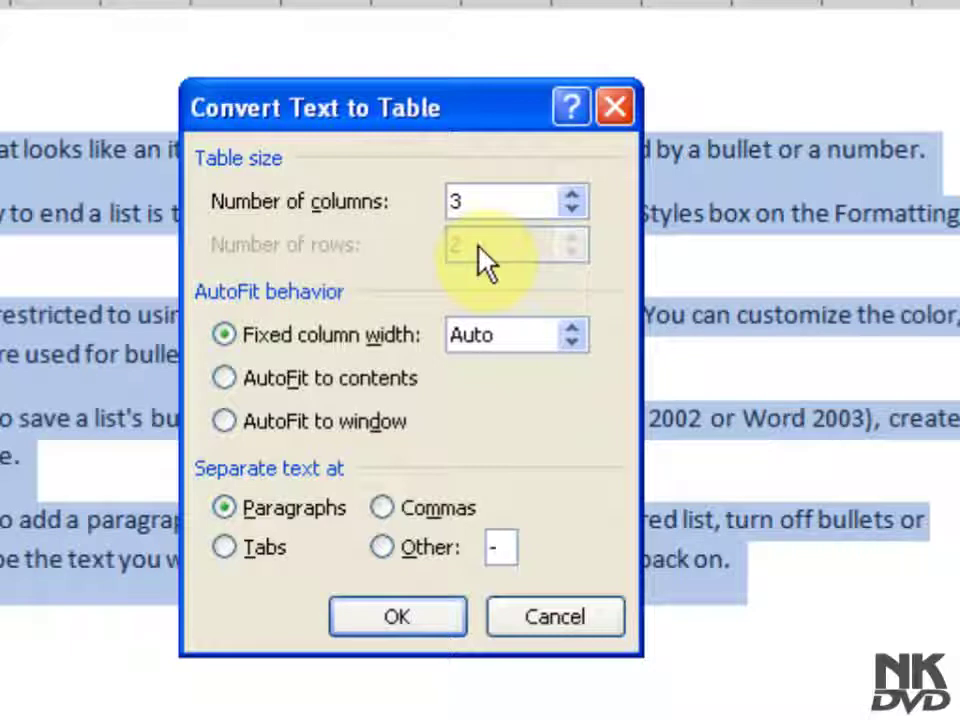
pyautogui.click(410, 616)
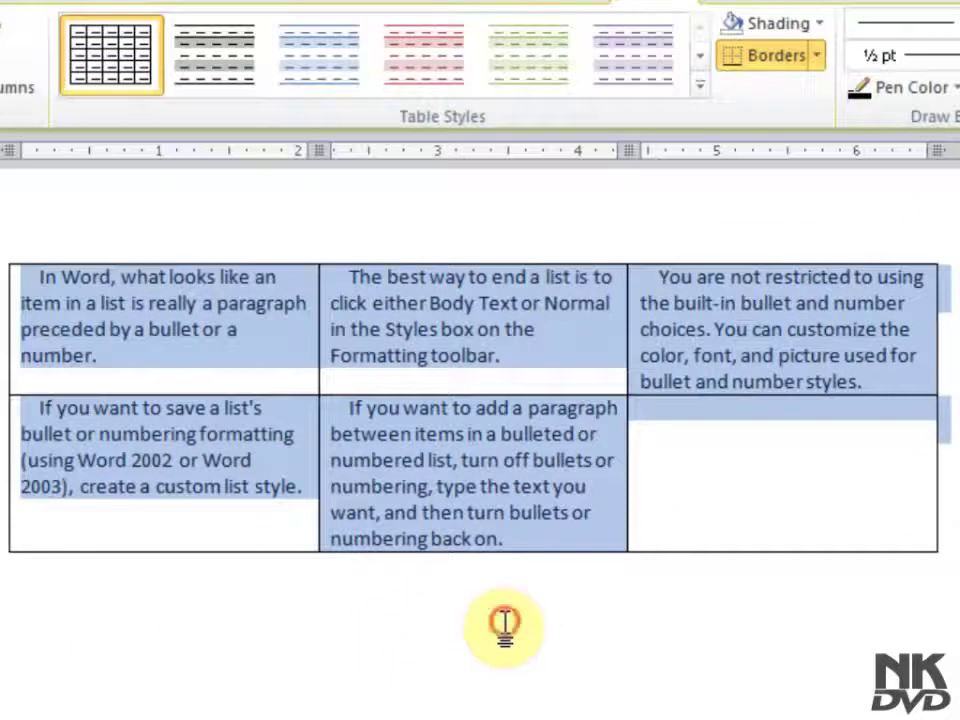
pyautogui.click(139, 313)
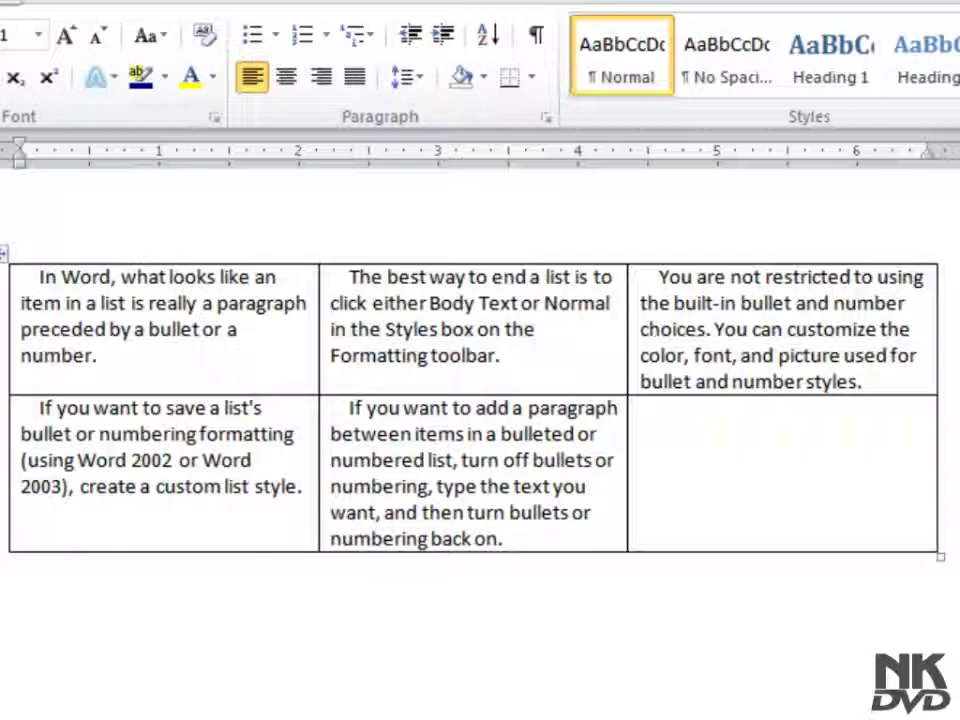
pyautogui.hotkey('ctrl', 'z')
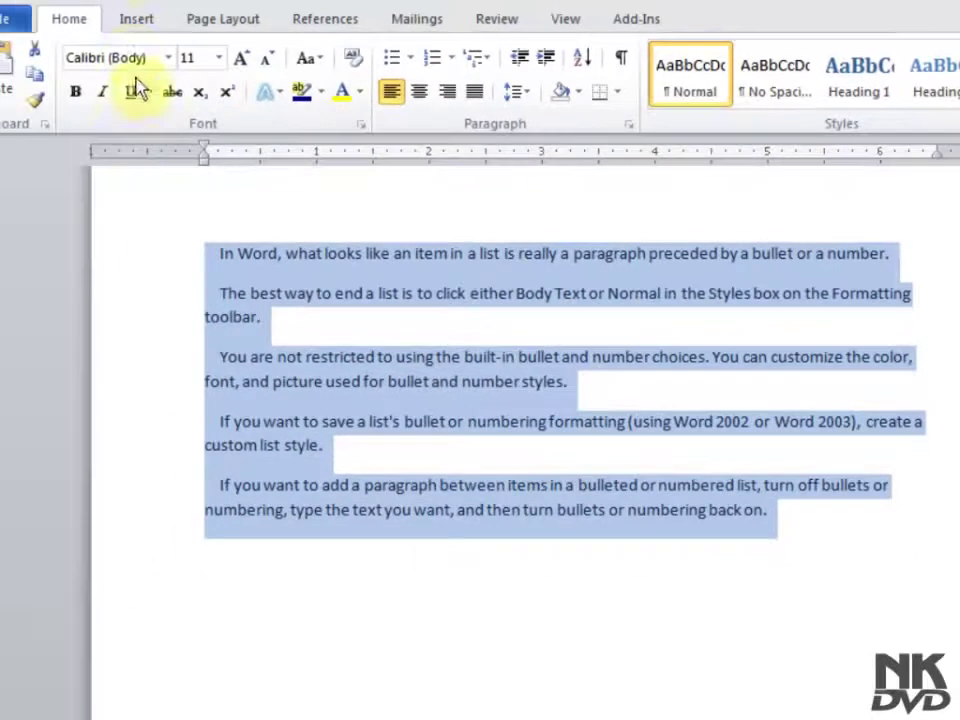
# Step: Convert the selected text to a table with 5 columns separated at paragraphs, and deselect the table text
pyautogui.click(135, 24)
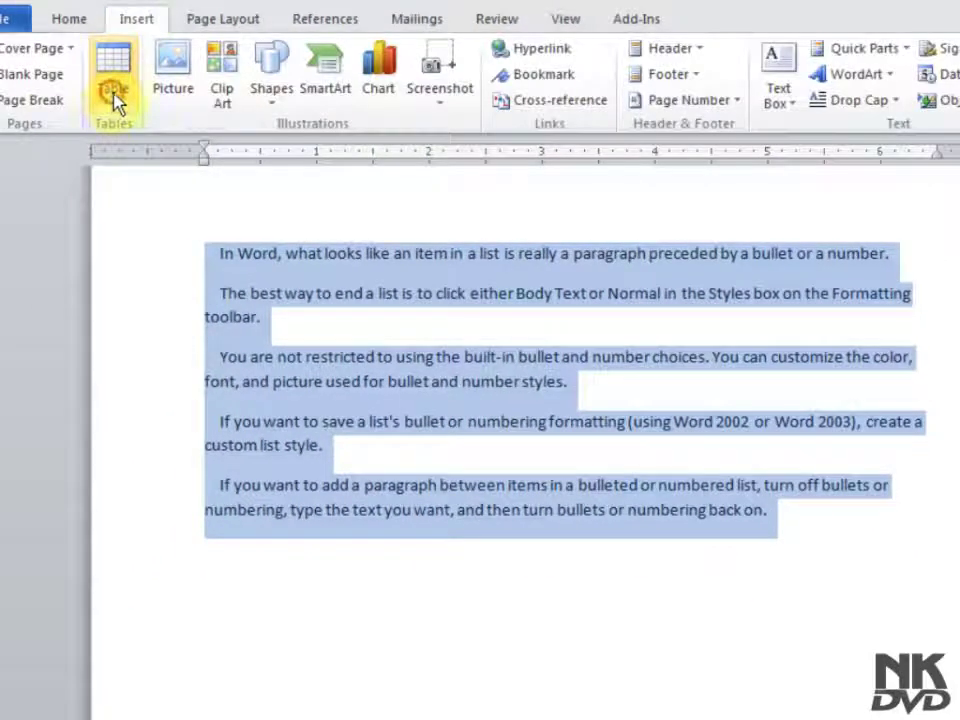
pyautogui.click(113, 95)
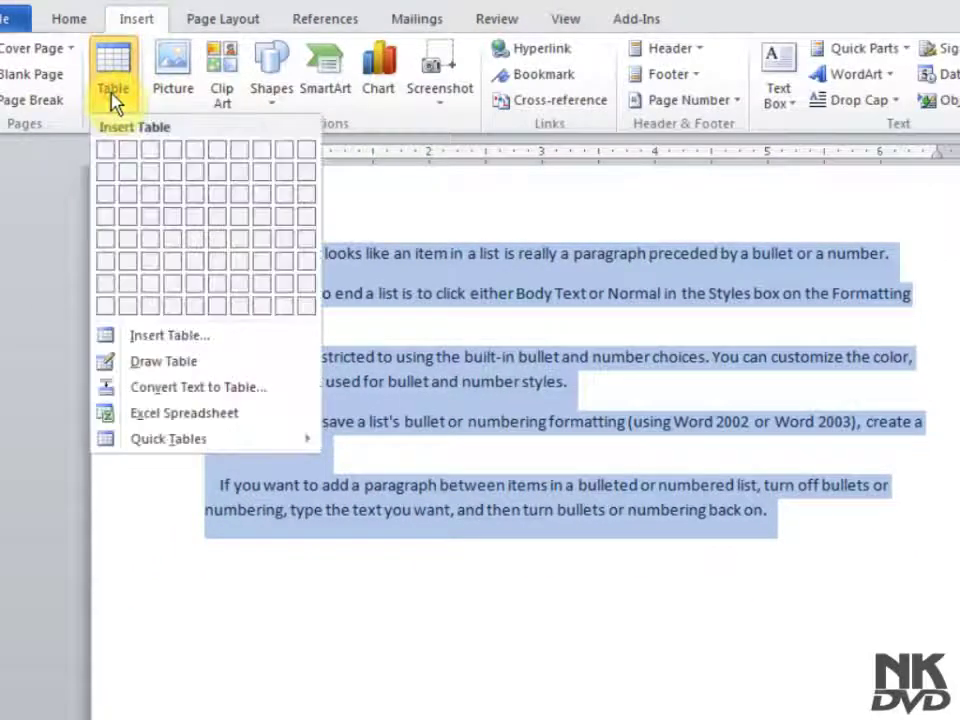
pyautogui.click(185, 397)
pyautogui.click(669, 283)
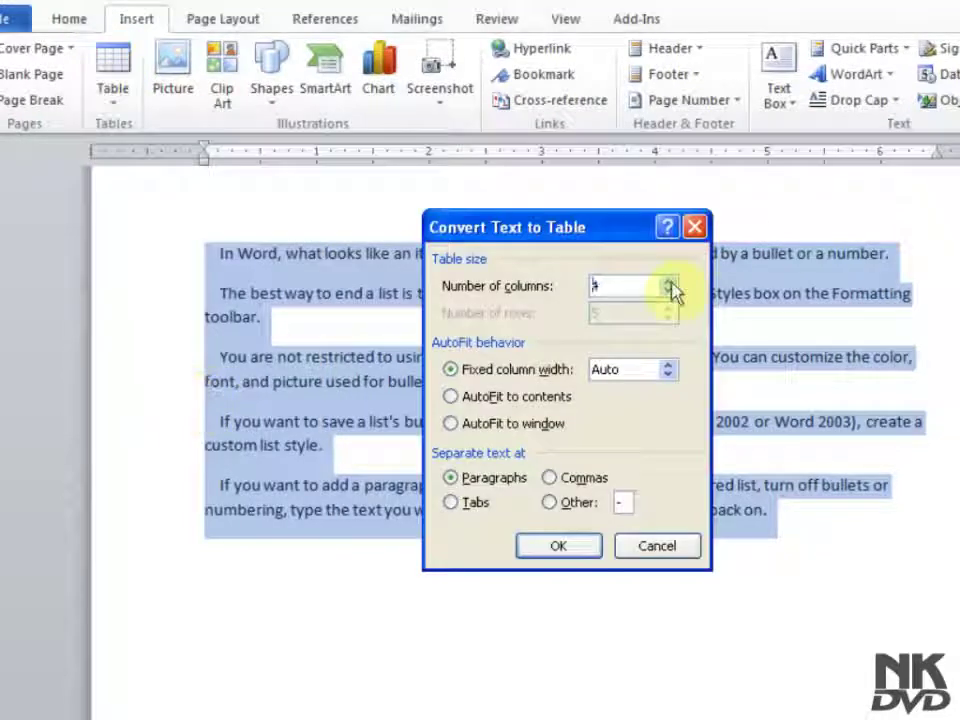
pyautogui.click(669, 283)
pyautogui.click(669, 283)
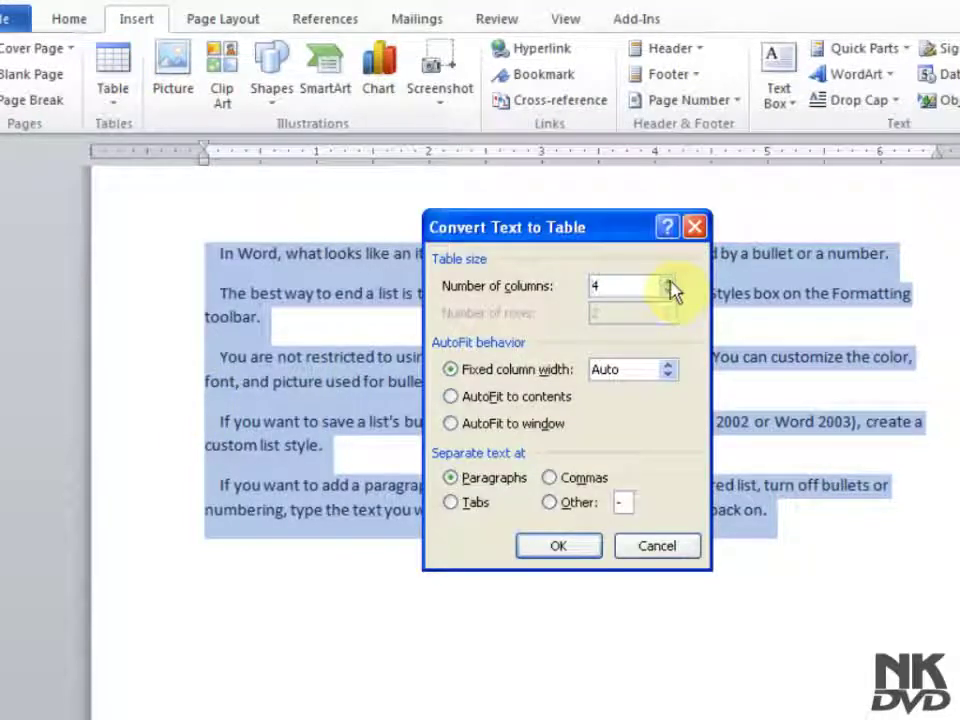
pyautogui.click(669, 283)
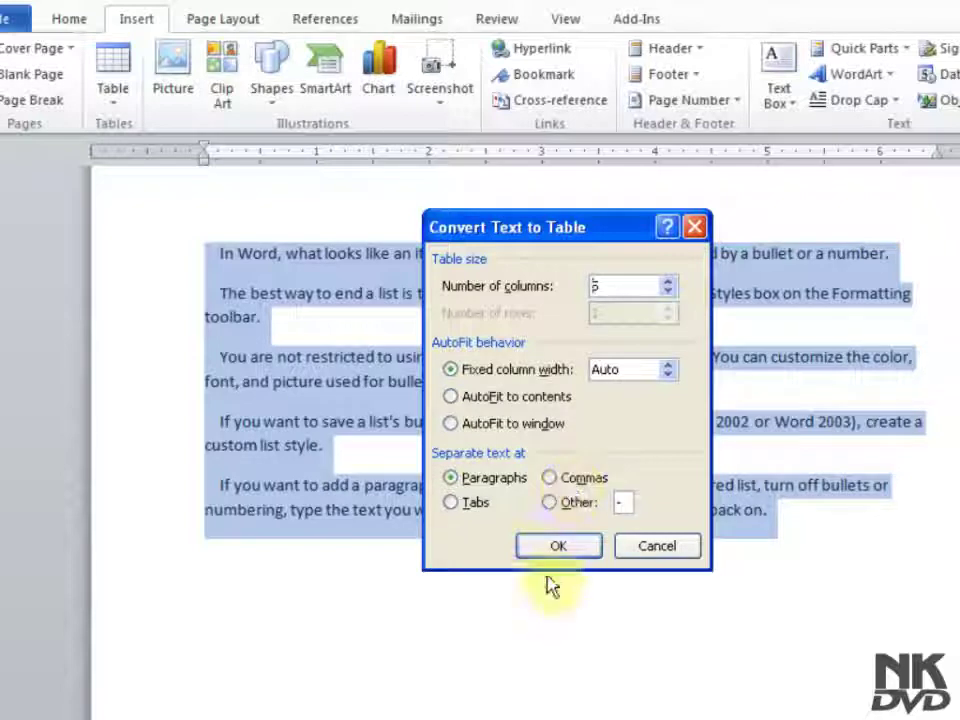
pyautogui.click(555, 548)
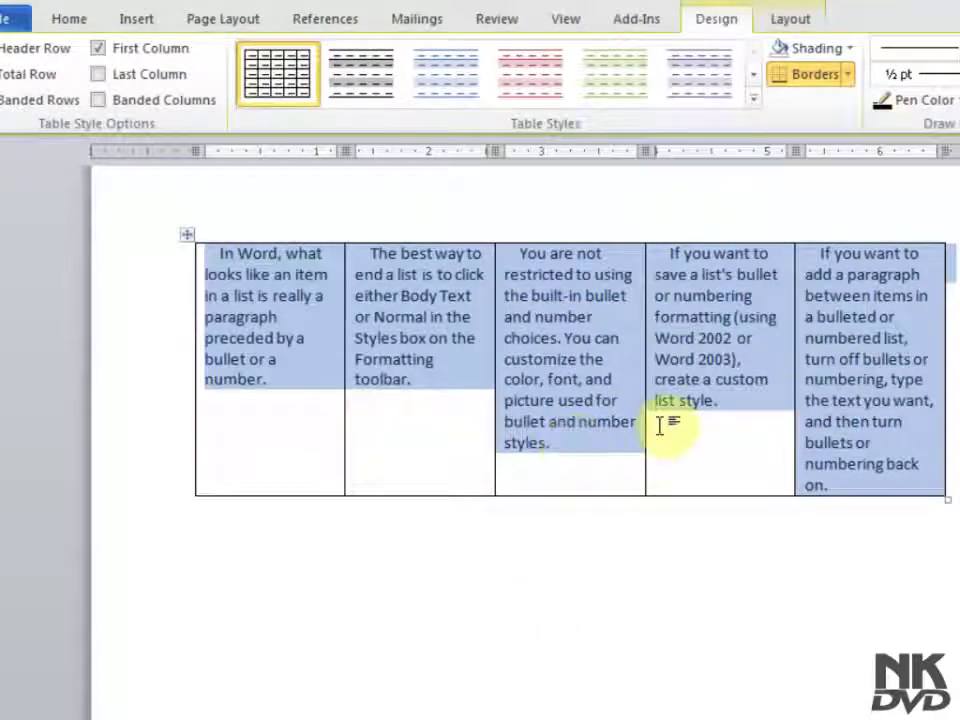
pyautogui.click(446, 454)
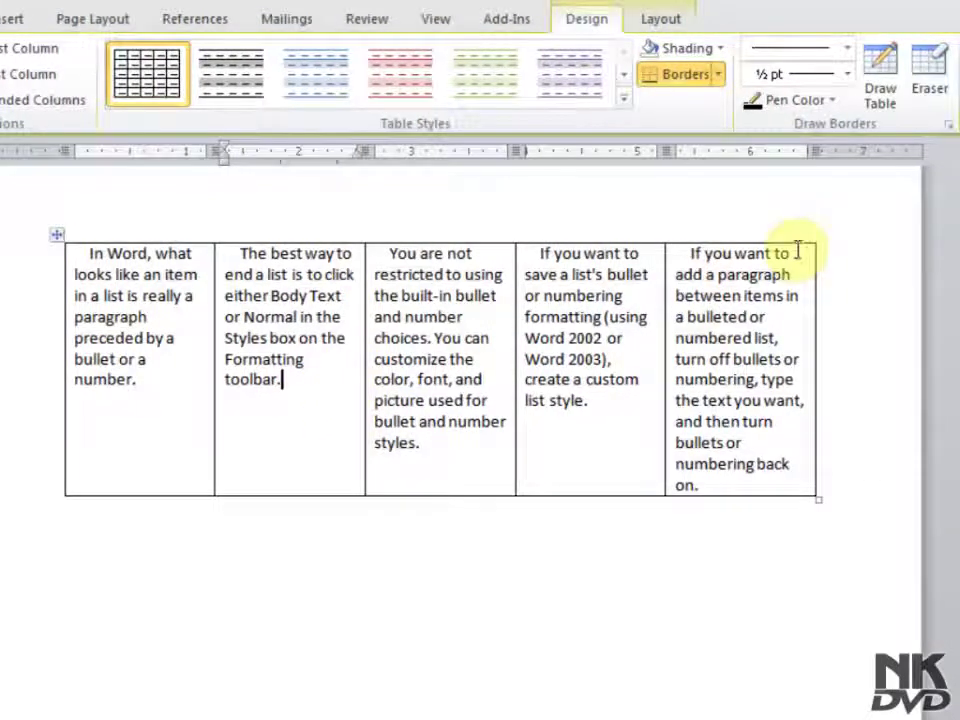
# Step: Draw a horizontal line across all five table columns, and undo both the line and the text-to-table conversion
pyautogui.click(884, 88)
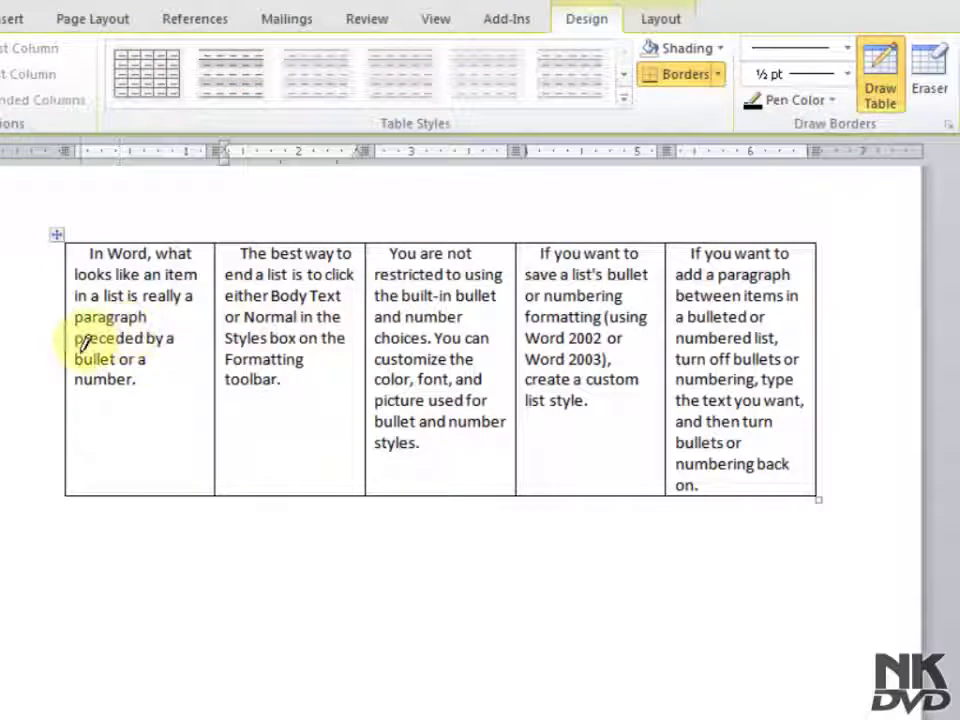
pyautogui.moveTo(80, 352)
pyautogui.mouseDown()
pyautogui.moveTo(480, 350)
pyautogui.moveTo(699, 330)
pyautogui.moveTo(731, 340)
pyautogui.mouseUp()
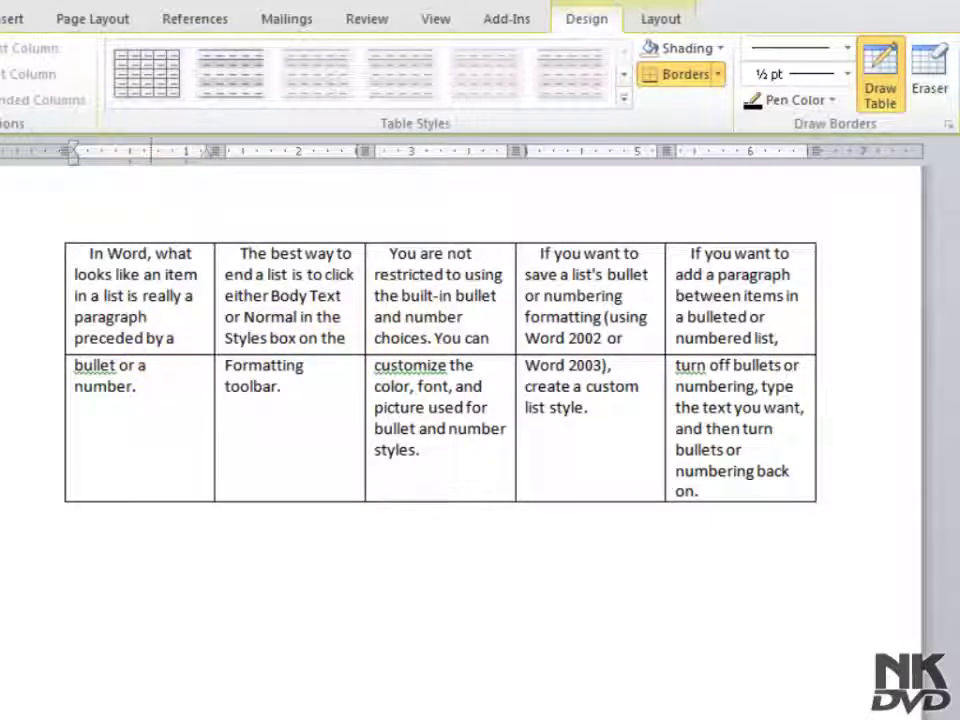
pyautogui.hotkey('ctrl', 'z')
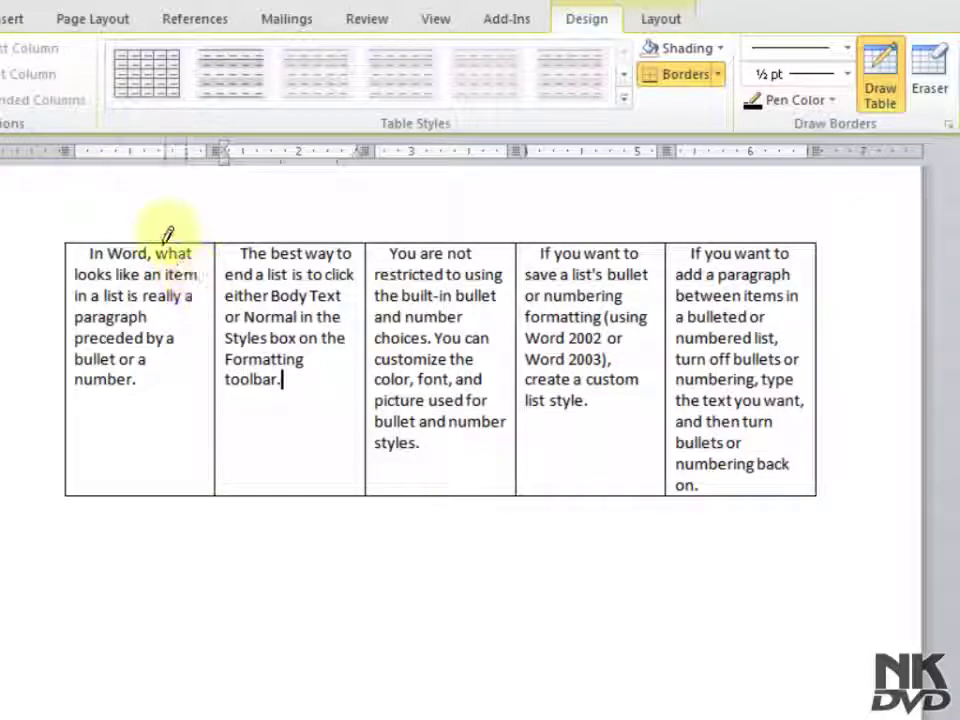
pyautogui.hotkey('ctrl', 'z')
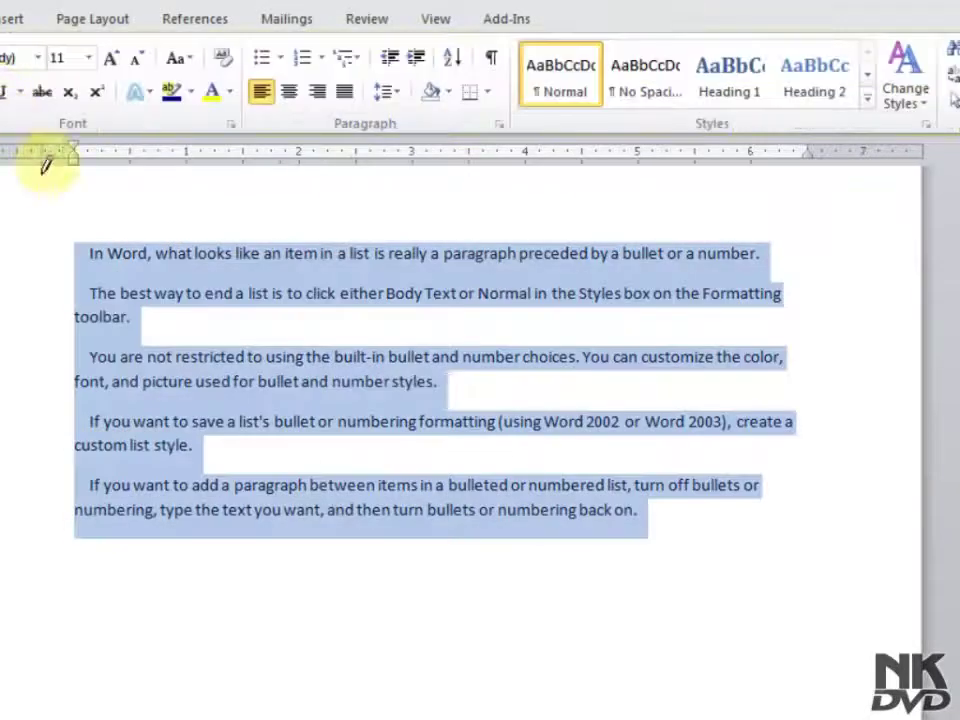
pyautogui.click(8, 18)
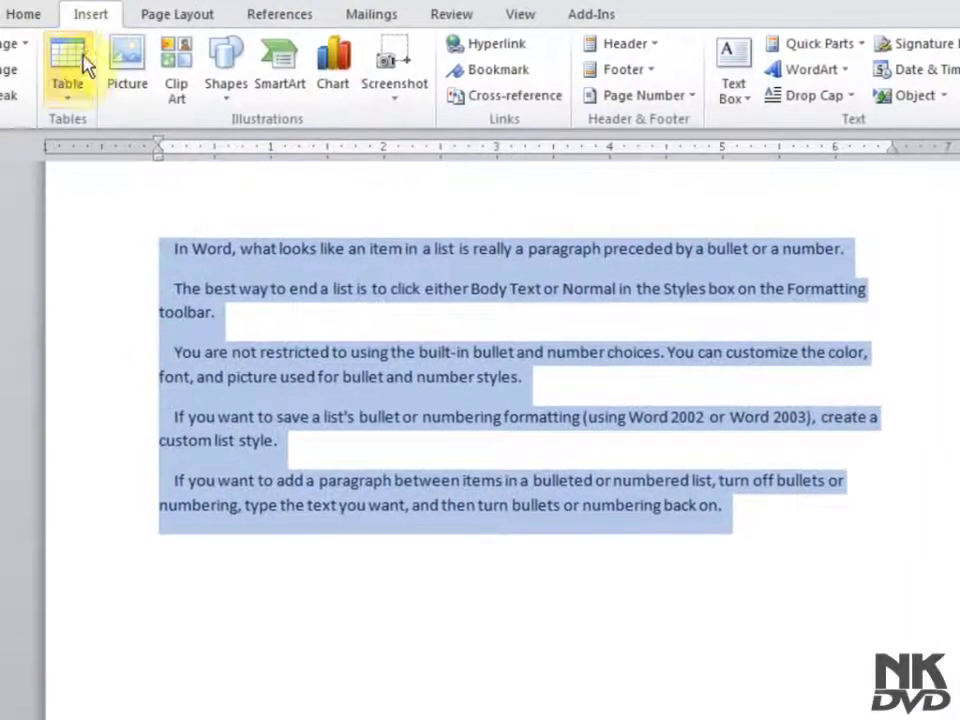
pyautogui.click(81, 94)
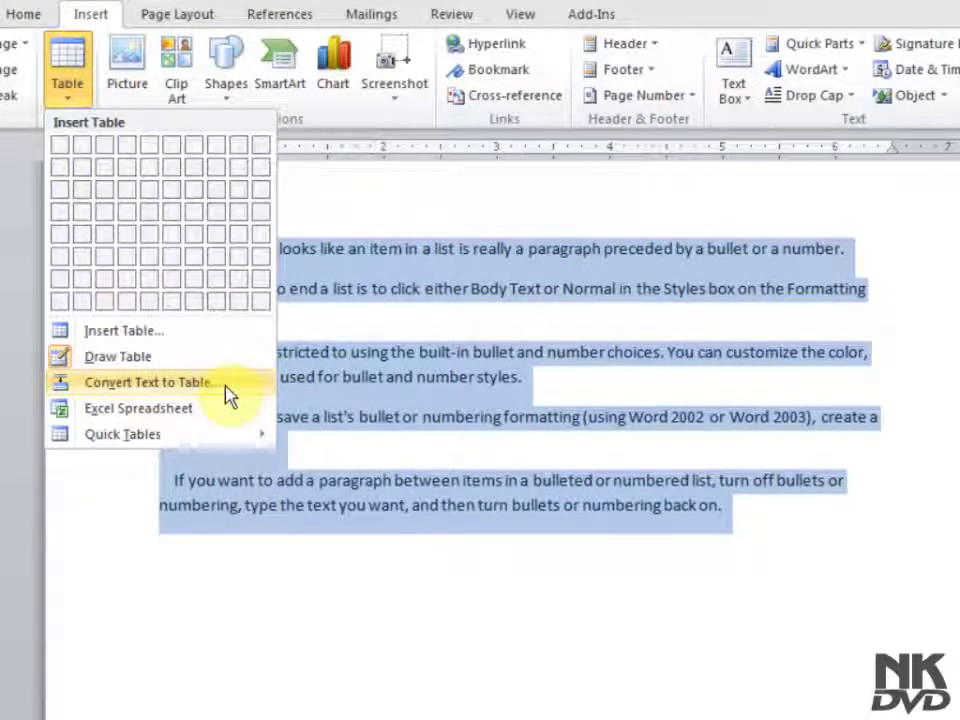
pyautogui.click(395, 560)
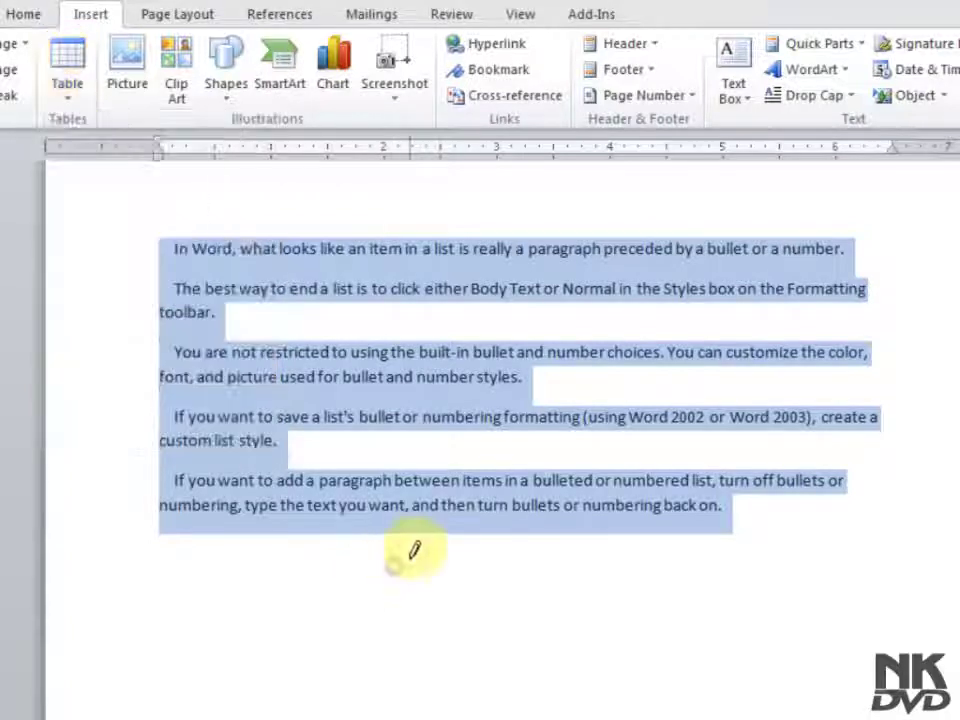
# Step: Deselect the text and add an empty paragraph after the last paragraph
pyautogui.click(741, 521)
pyautogui.press('Return')
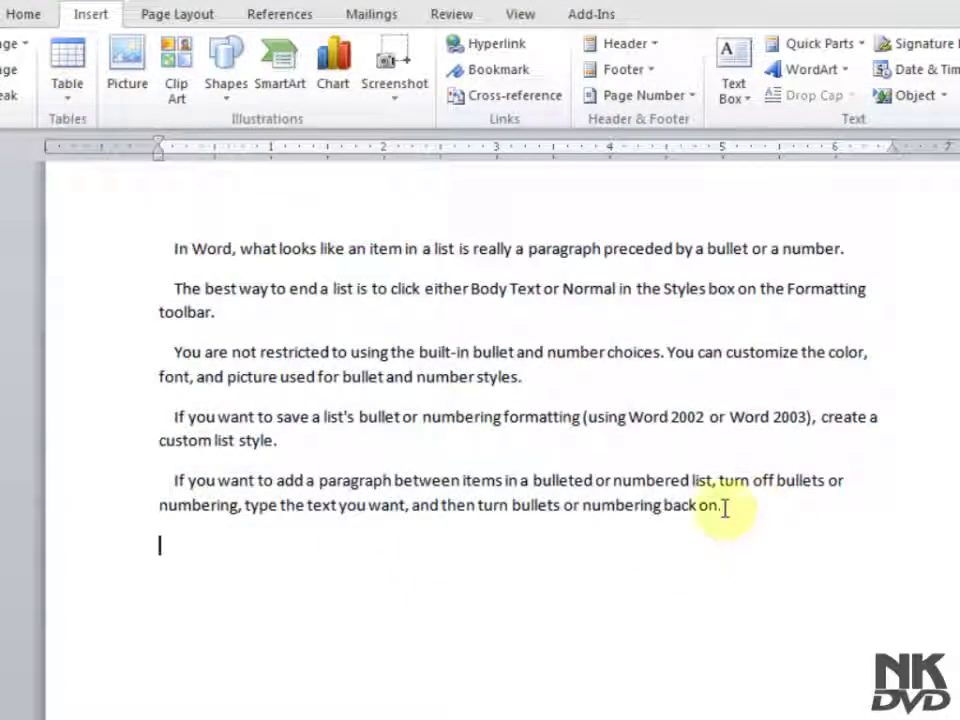
# Step: Convert the first paragraph to a table with 3 columns separated at commas, and undo the conversion
pyautogui.click(69, 70)
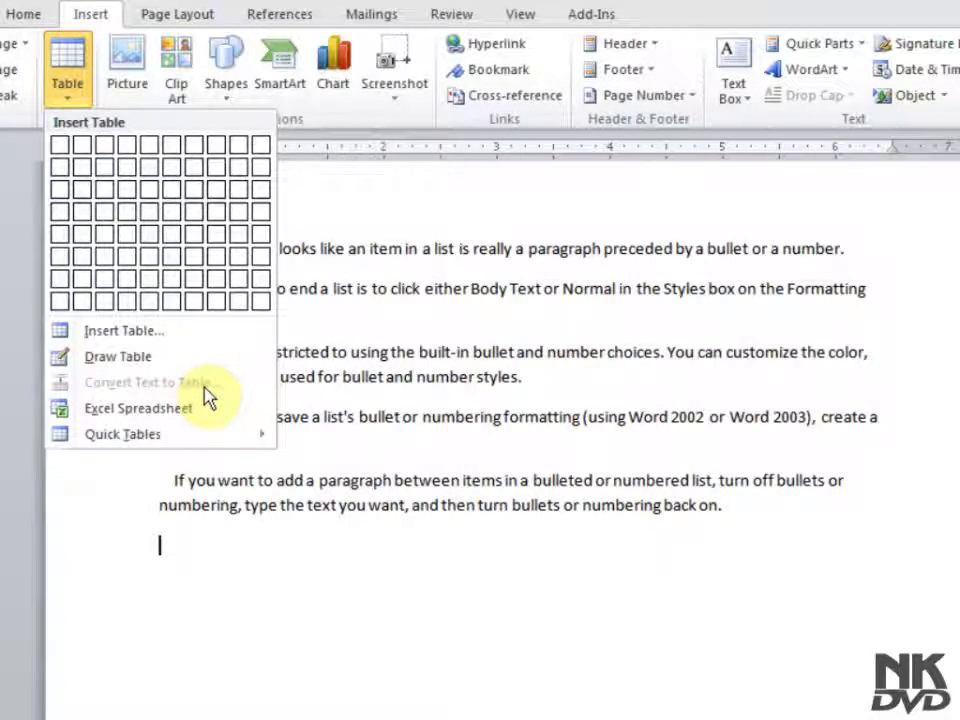
pyautogui.click(396, 381)
pyautogui.moveTo(176, 247); pyautogui.dragTo(859, 253)
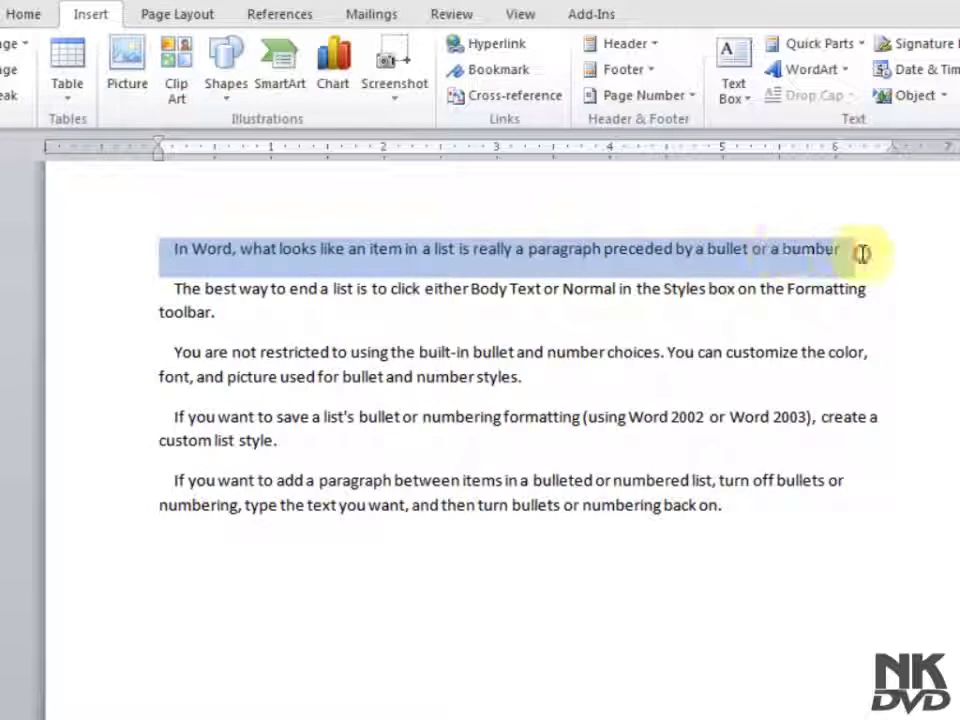
pyautogui.click(64, 79)
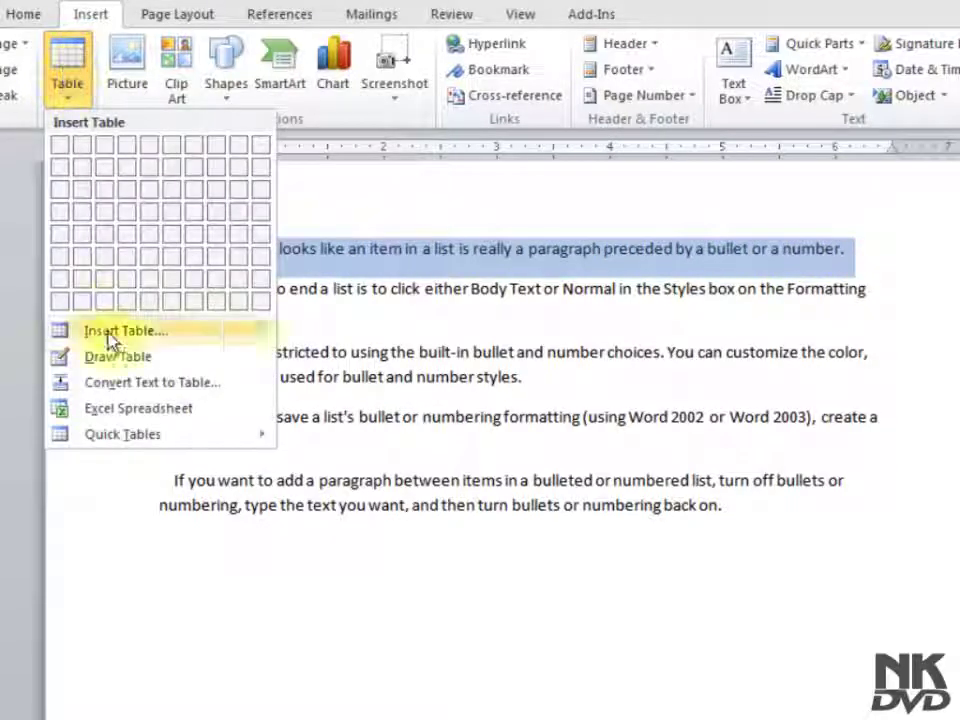
pyautogui.click(178, 394)
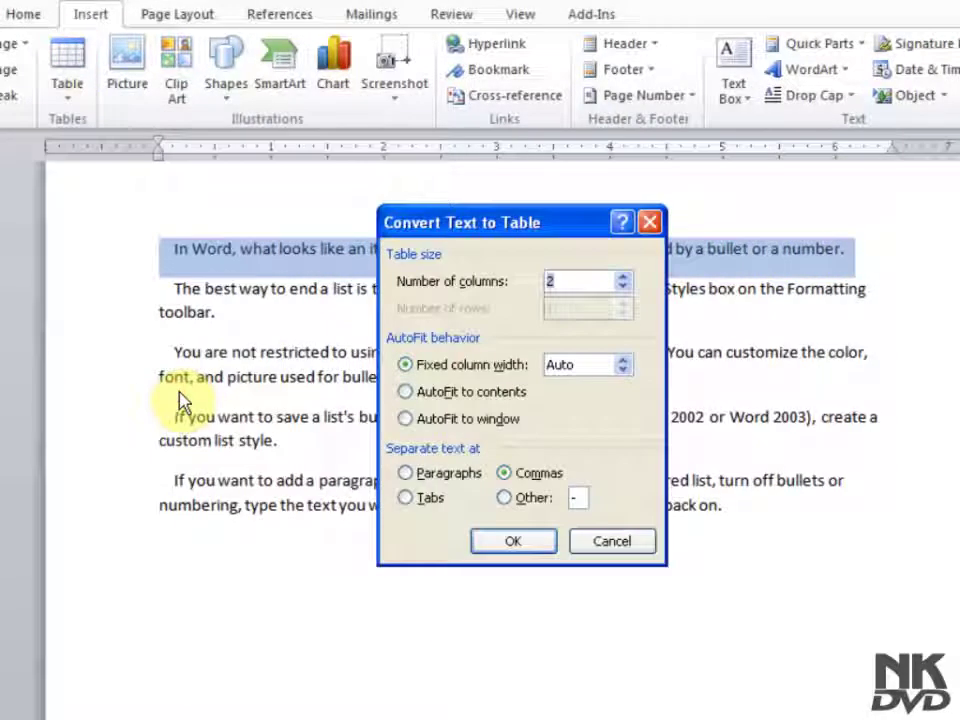
pyautogui.click(622, 280)
pyautogui.click(524, 544)
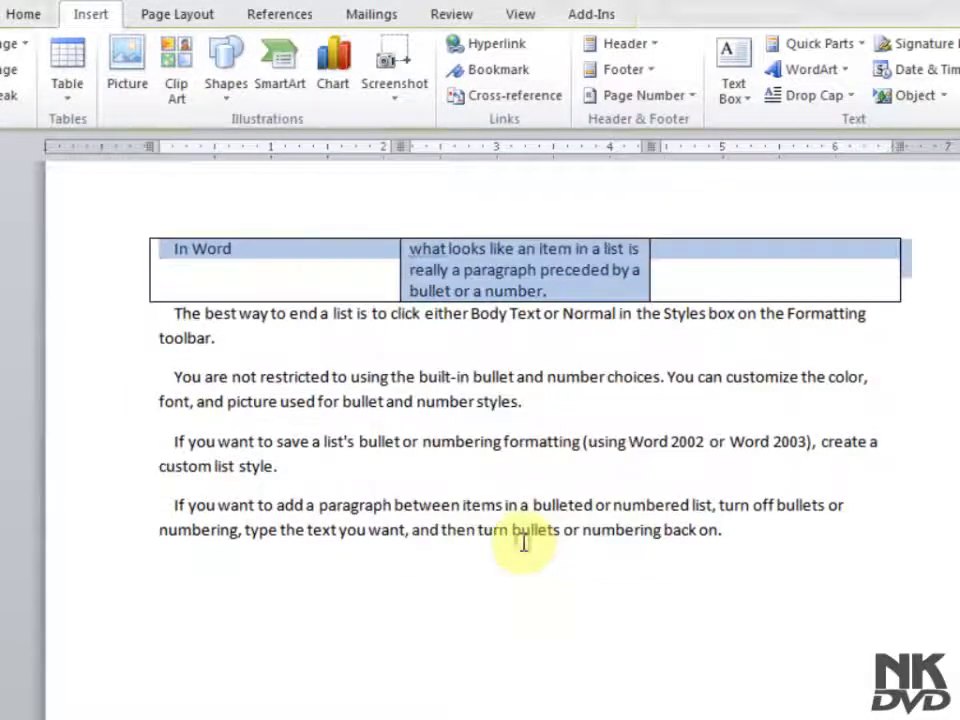
pyautogui.hotkey('ctrl', 'z')
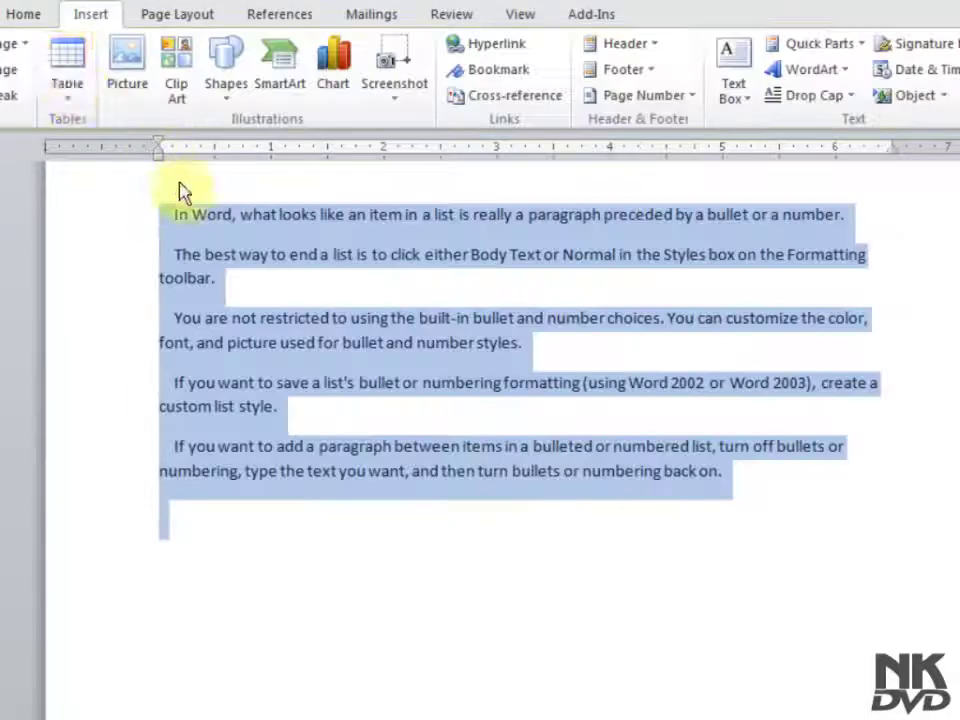
# Step: Try the Tabs and Other separators for converting all the text to a table, cancel the conversion, and deselect the text
pyautogui.click(68, 80)
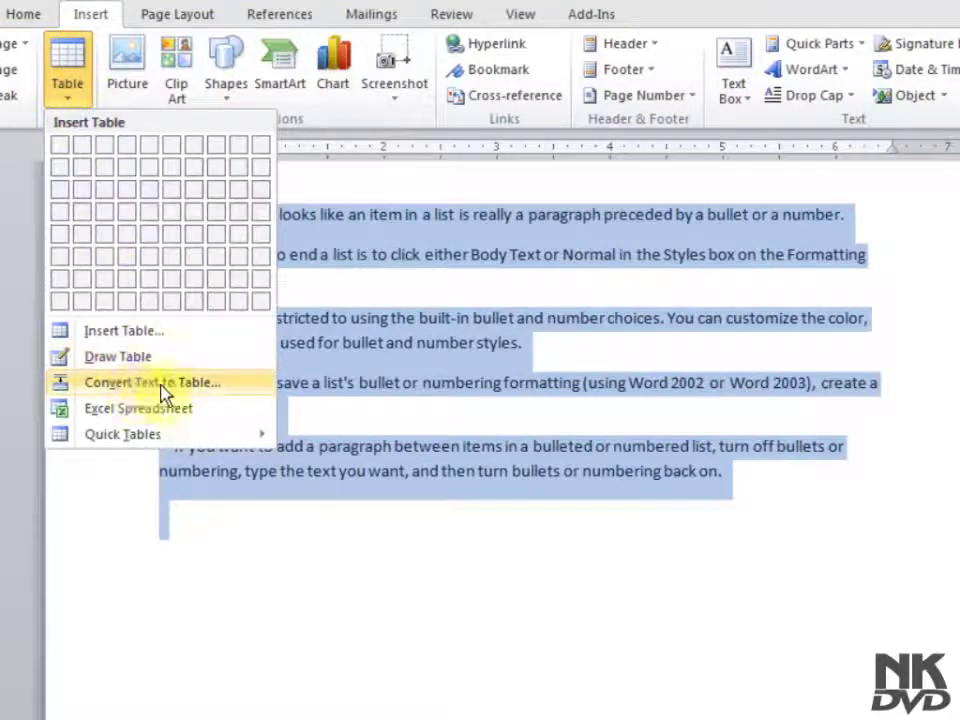
pyautogui.click(156, 386)
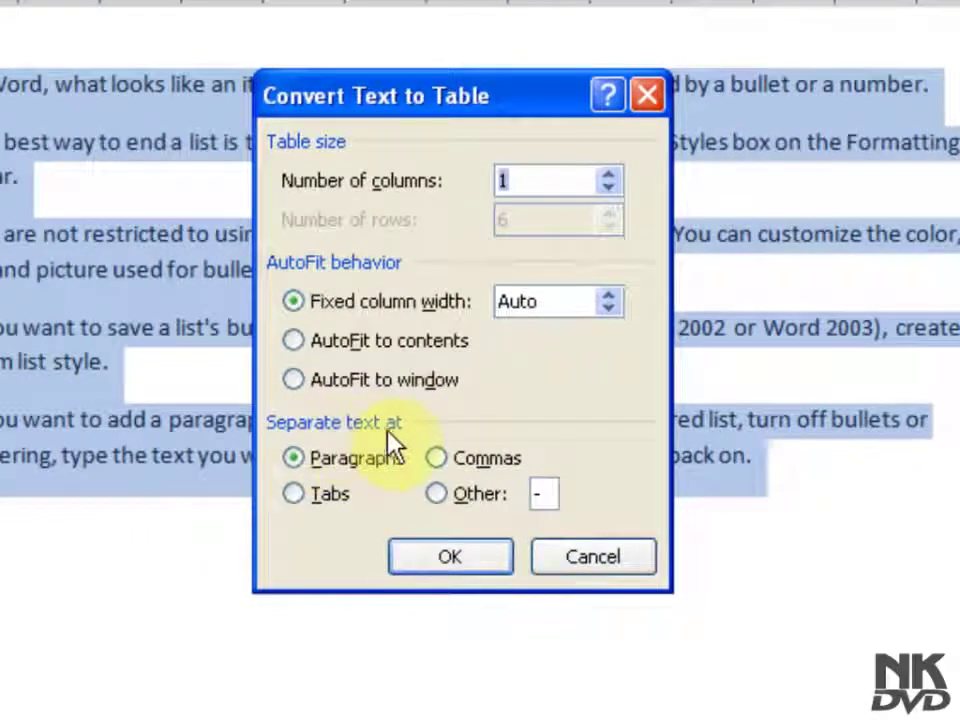
pyautogui.moveTo(365, 100); pyautogui.dragTo(689, 141)
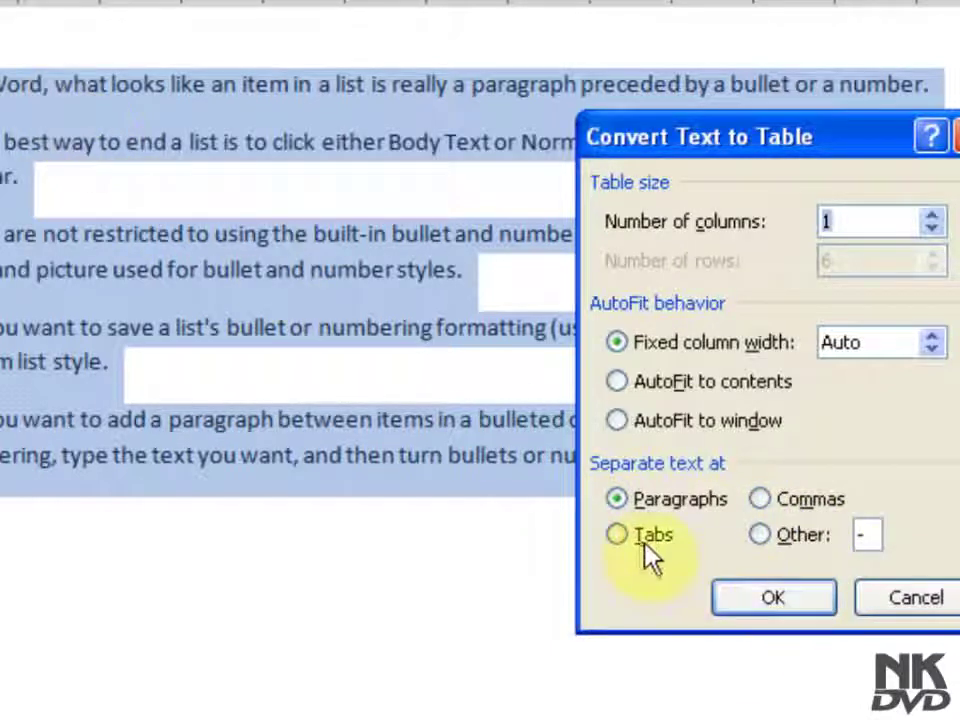
pyautogui.click(618, 535)
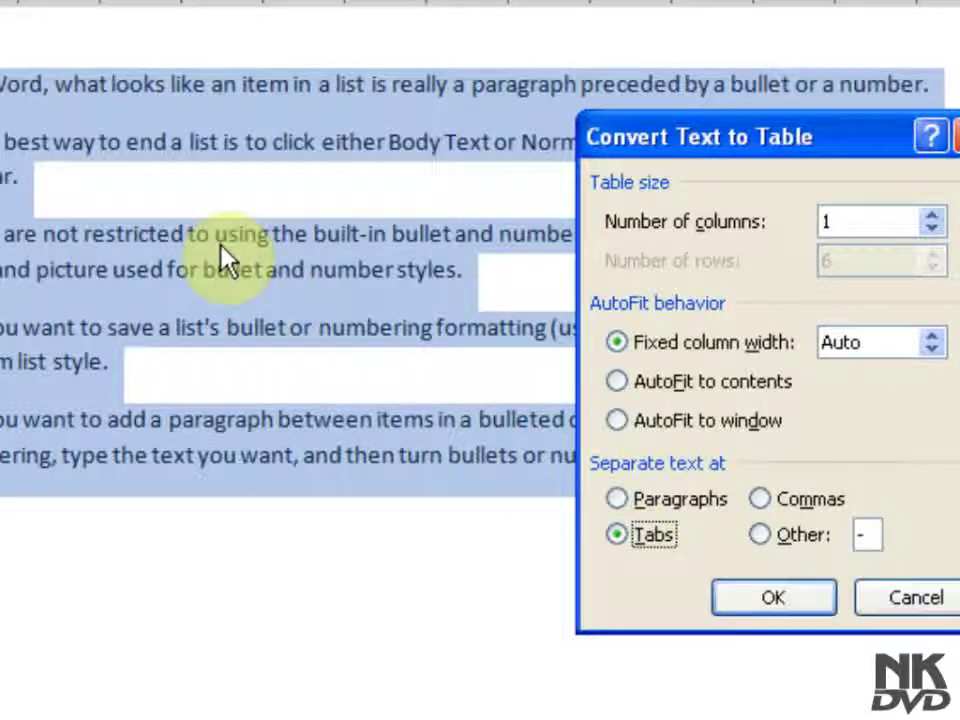
pyautogui.click(765, 537)
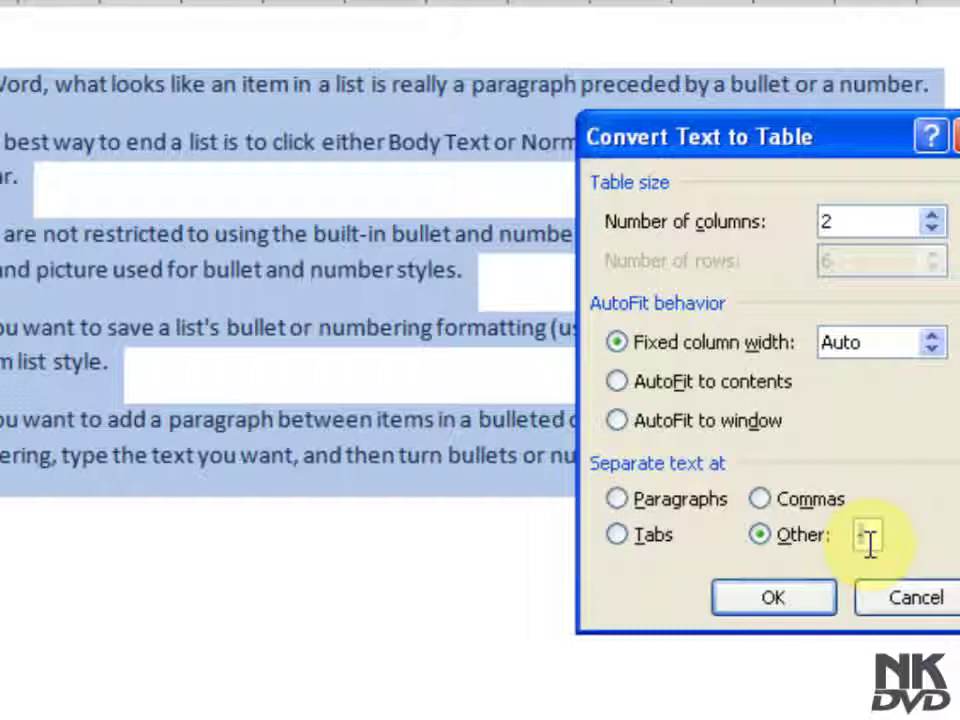
pyautogui.click(918, 600)
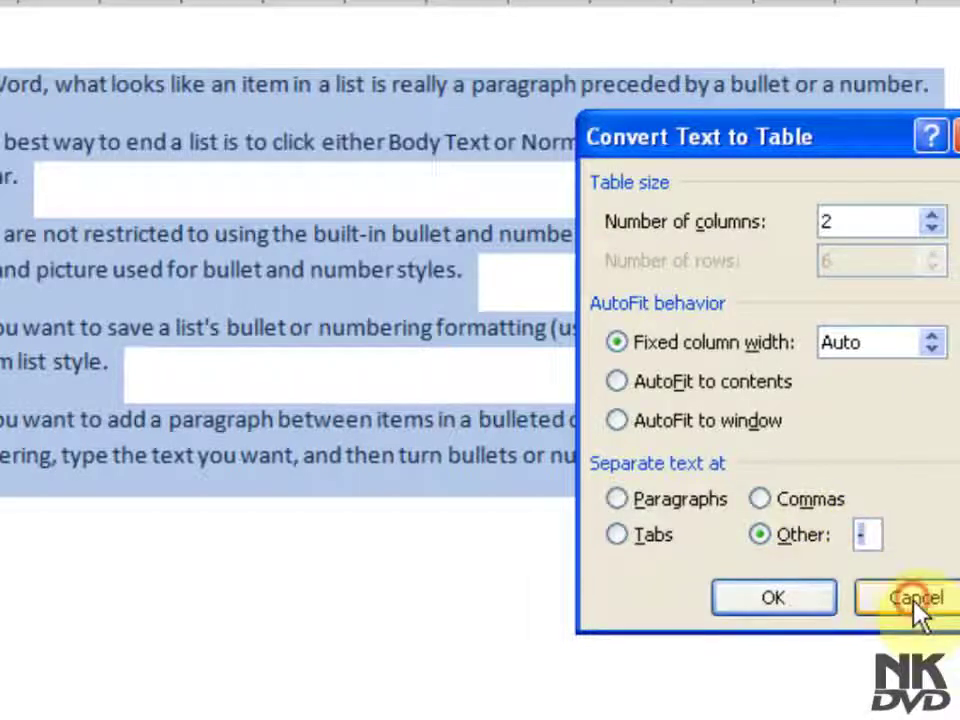
pyautogui.click(182, 92)
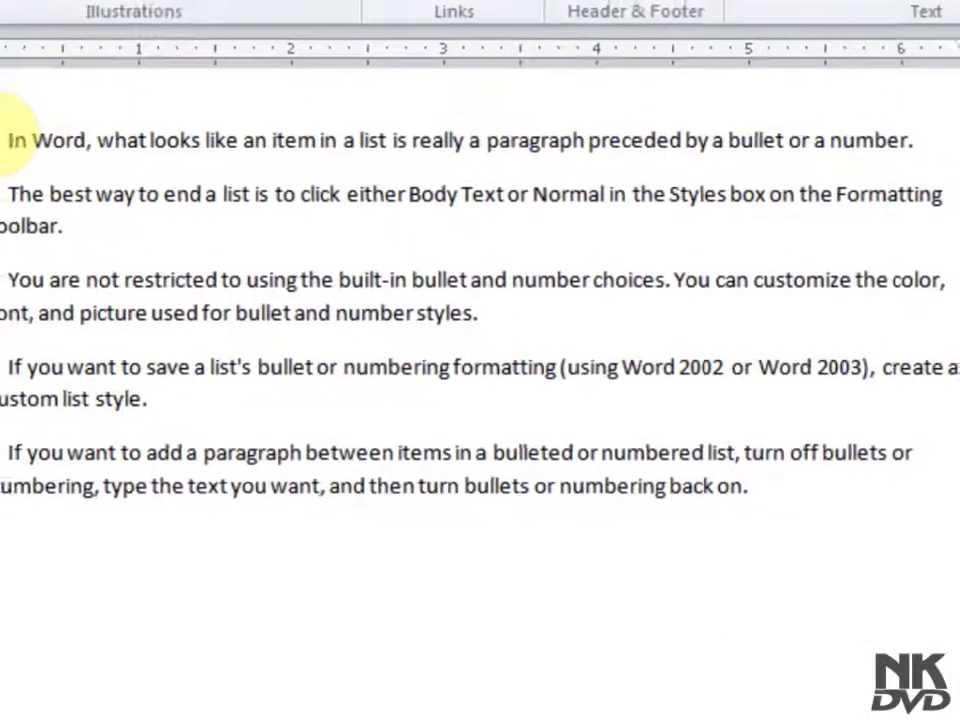
# Step: Start a text-to-table conversion of the first paragraph and set the number of columns to 5
pyautogui.moveTo(6, 140); pyautogui.dragTo(915, 164)
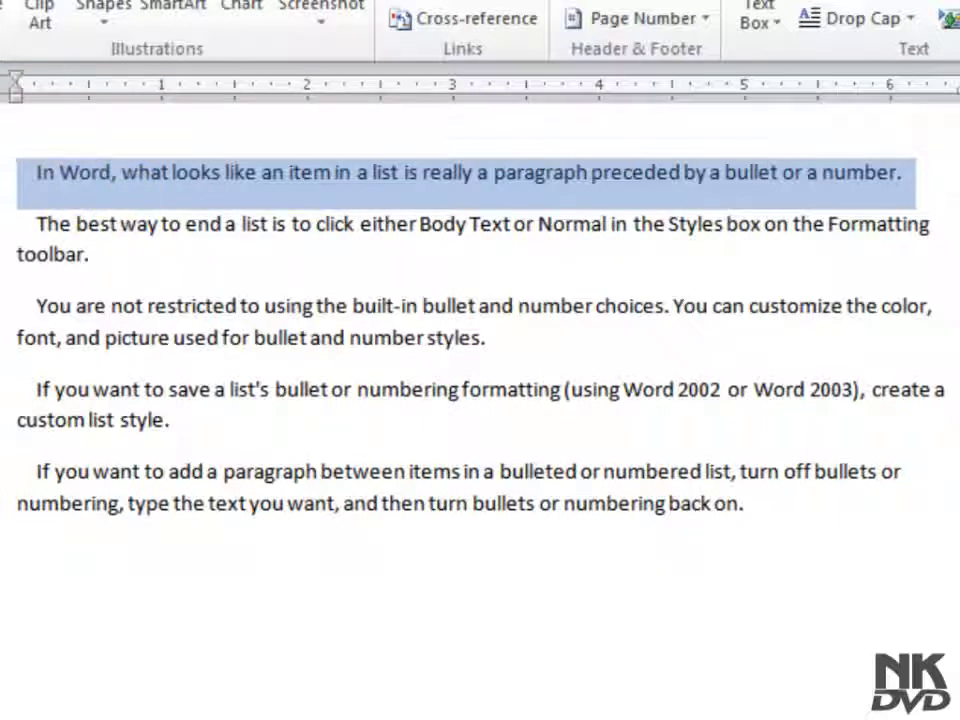
pyautogui.click(2, 12)
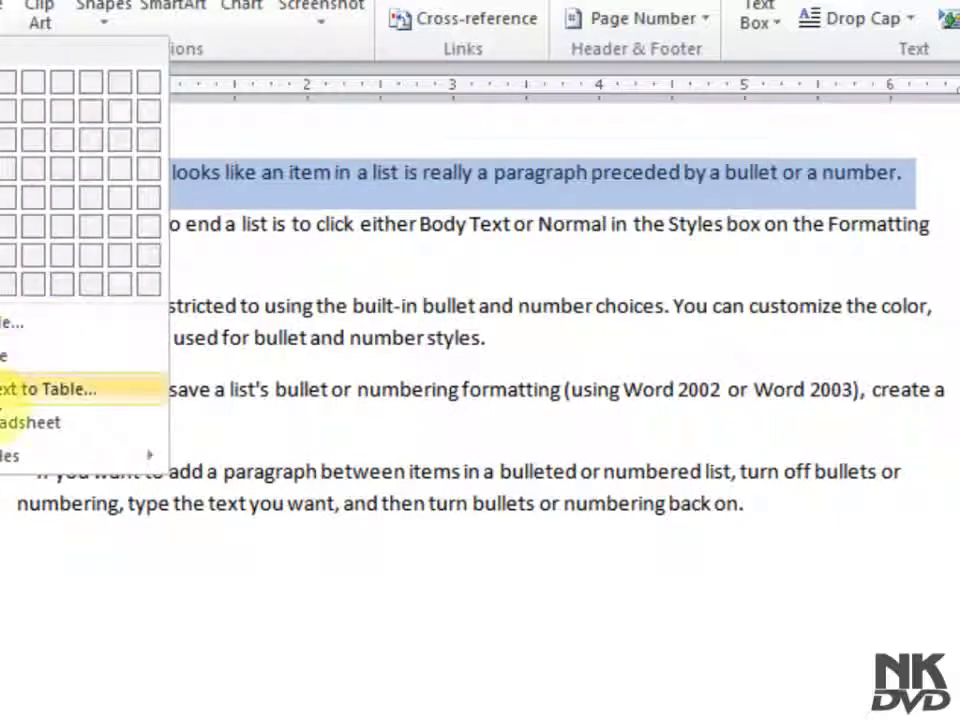
pyautogui.click(12, 390)
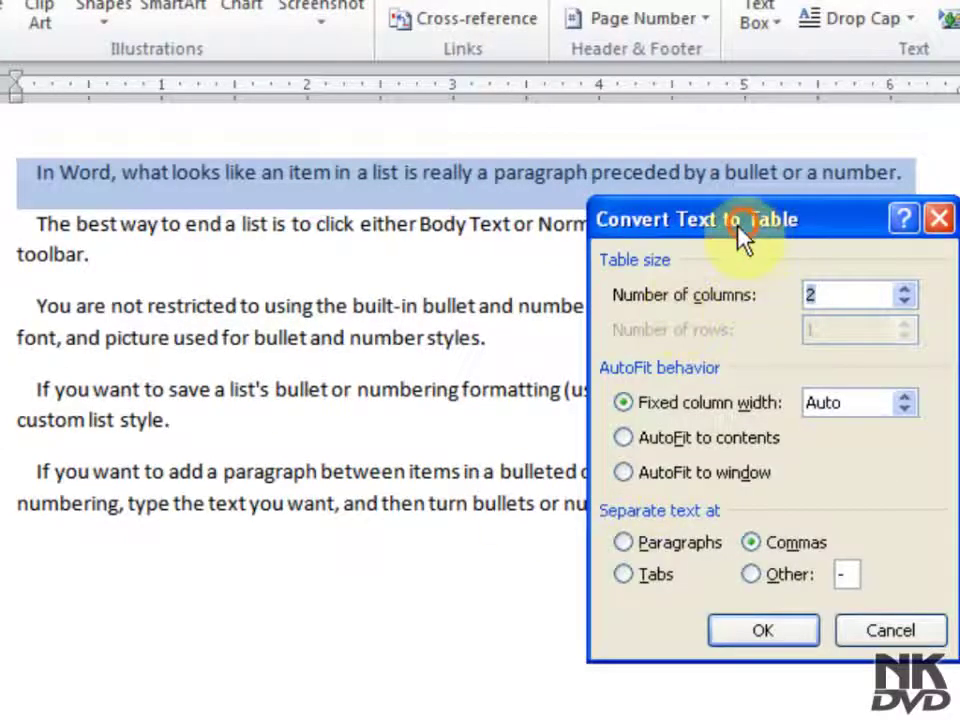
pyautogui.moveTo(743, 229); pyautogui.dragTo(498, 262)
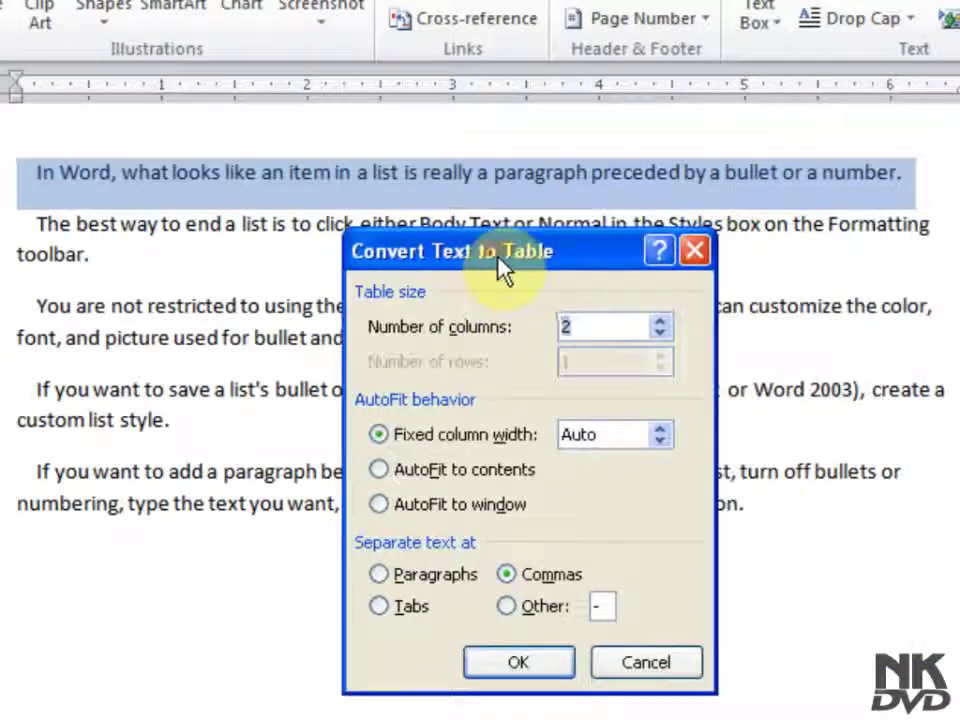
pyautogui.click(659, 321)
pyautogui.click(659, 321)
pyautogui.click(659, 321)
pyautogui.click(659, 321)
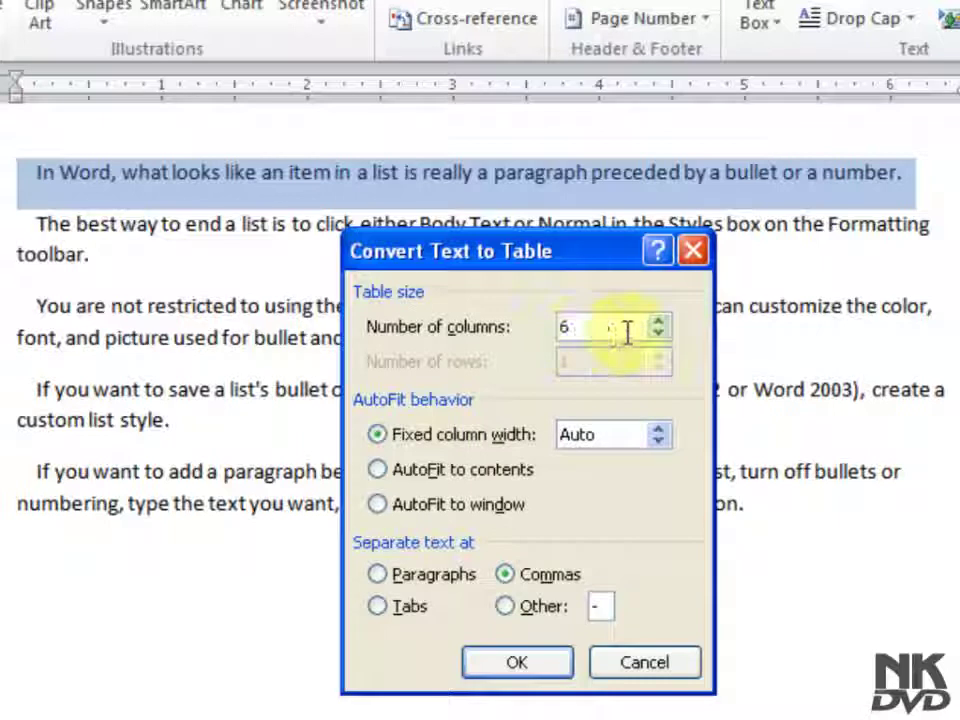
pyautogui.click(659, 333)
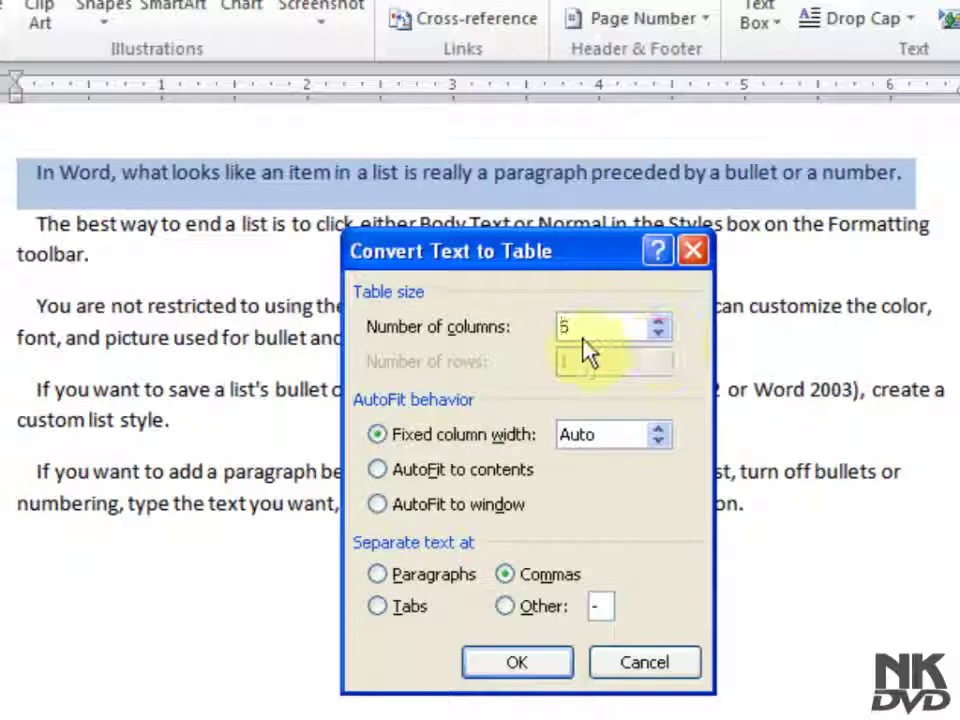
# Step: Switch the text separator to Other and back to Commas for the first paragraph's table conversion
pyautogui.click(506, 607)
pyautogui.click(510, 577)
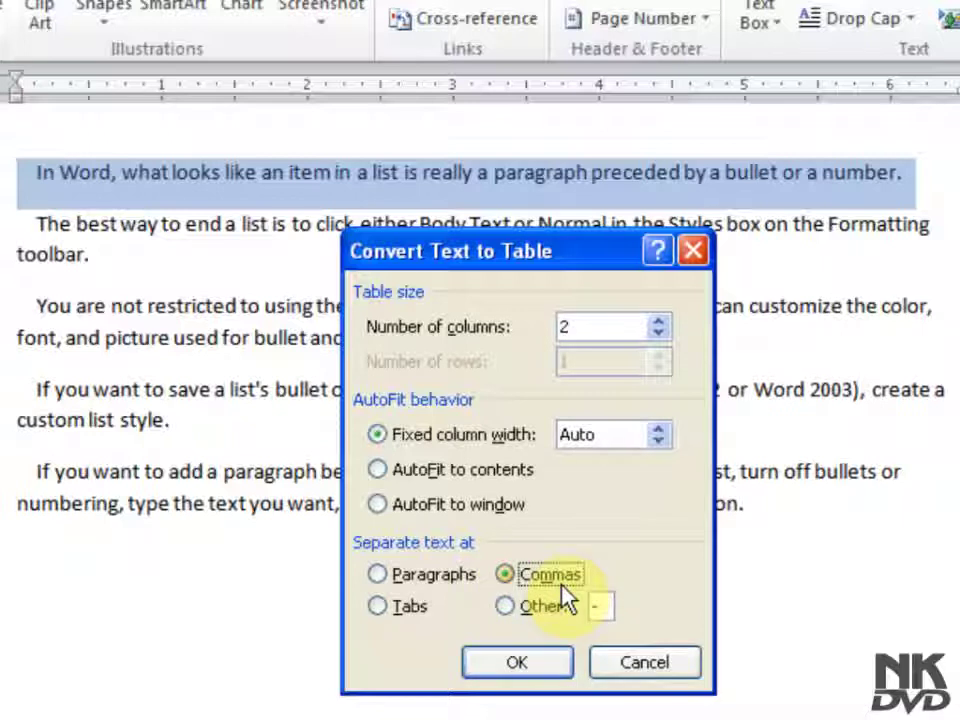
pyautogui.click(529, 664)
pyautogui.moveTo(529, 664); pyautogui.dragTo(574, 364)
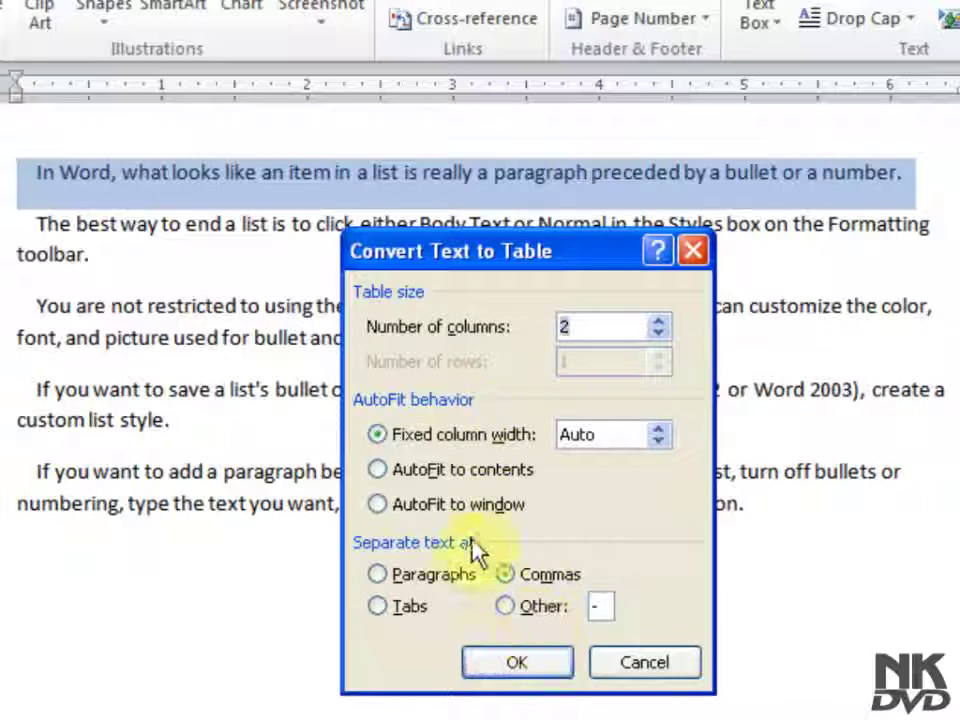
# Step: Convert the first paragraph to a table with 8 columns separated at paragraphs, and undo the conversion
pyautogui.click(378, 575)
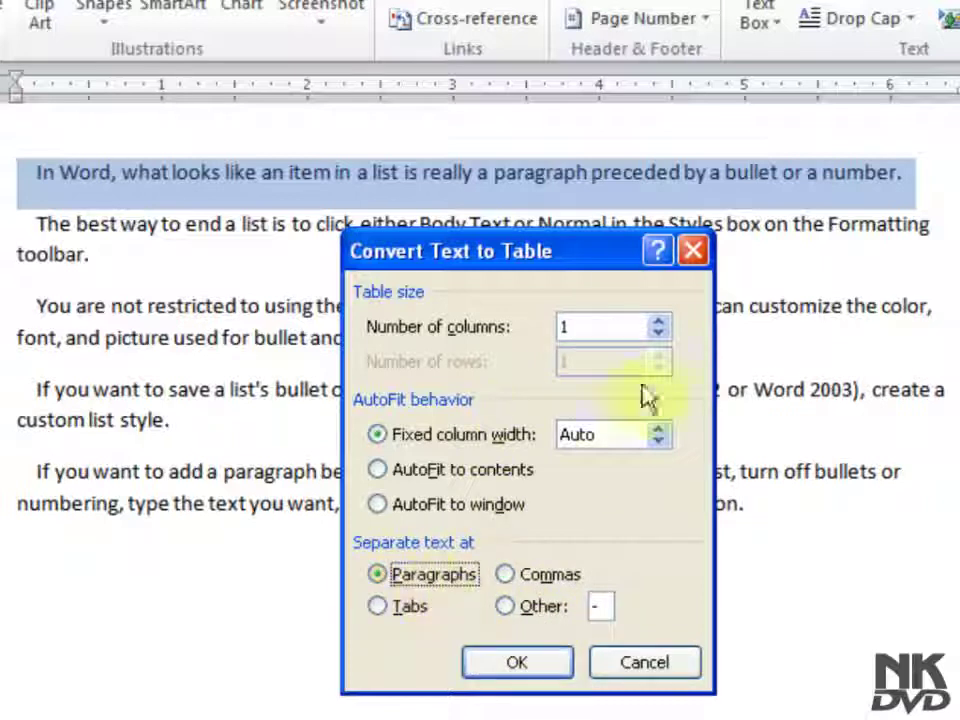
pyautogui.click(656, 324)
pyautogui.click(656, 324)
pyautogui.click(656, 324)
pyautogui.click(656, 324)
pyautogui.click(656, 324)
pyautogui.click(656, 324)
pyautogui.click(656, 324)
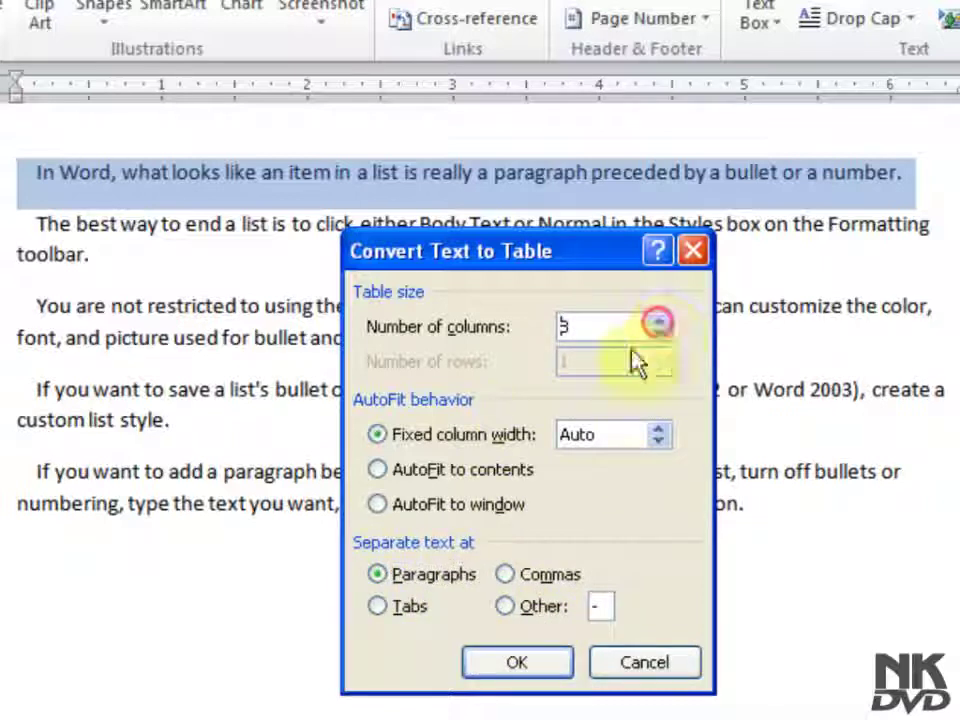
pyautogui.write('3')
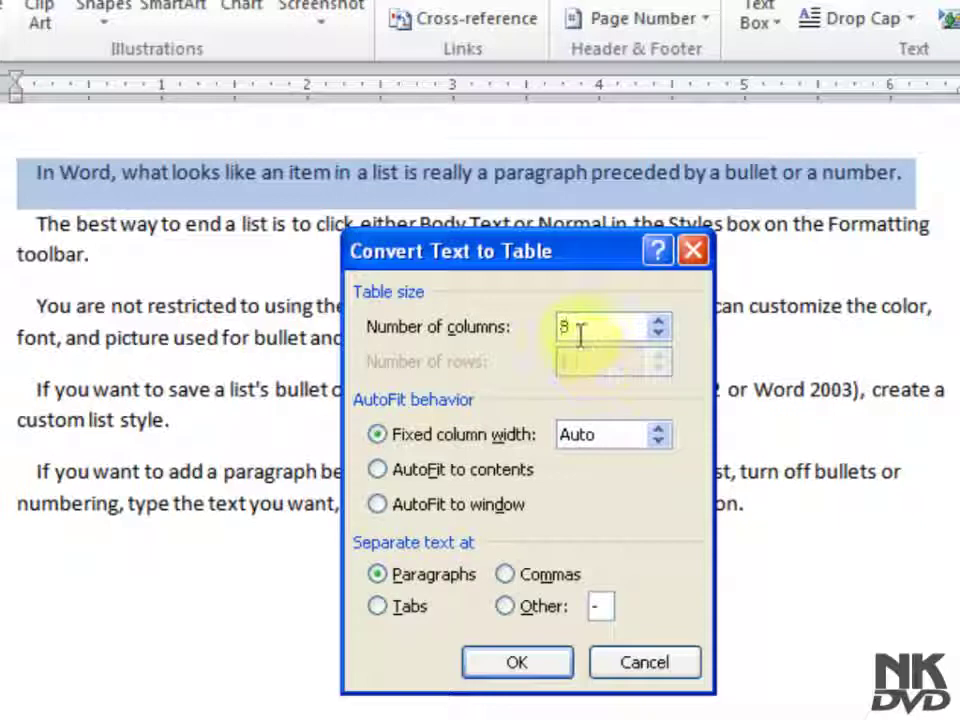
pyautogui.click(505, 664)
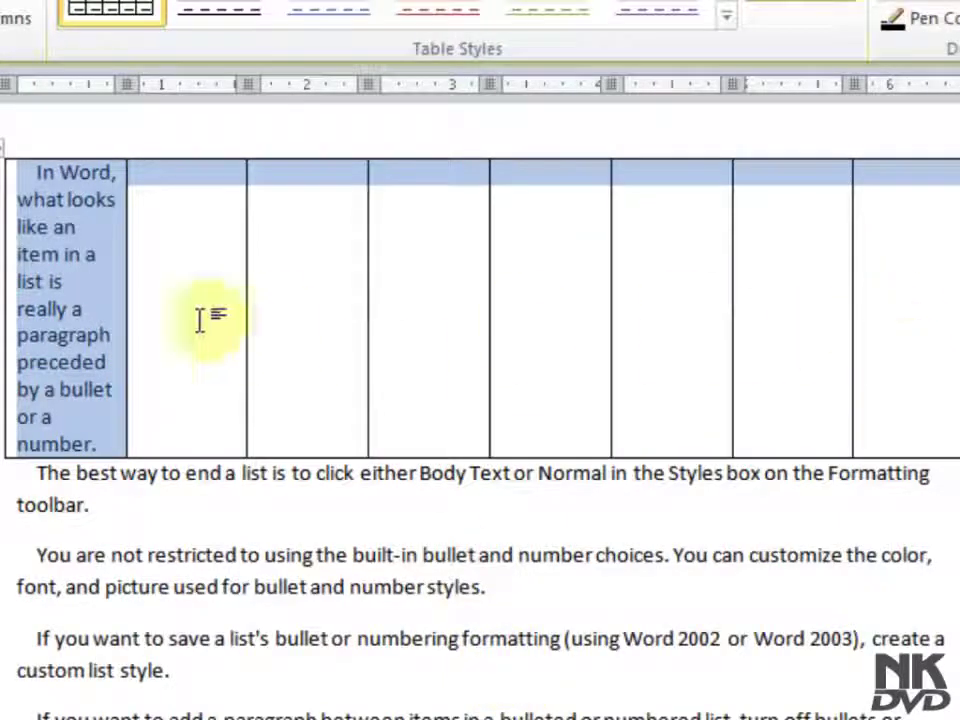
pyautogui.hotkey('ctrl', 'z')
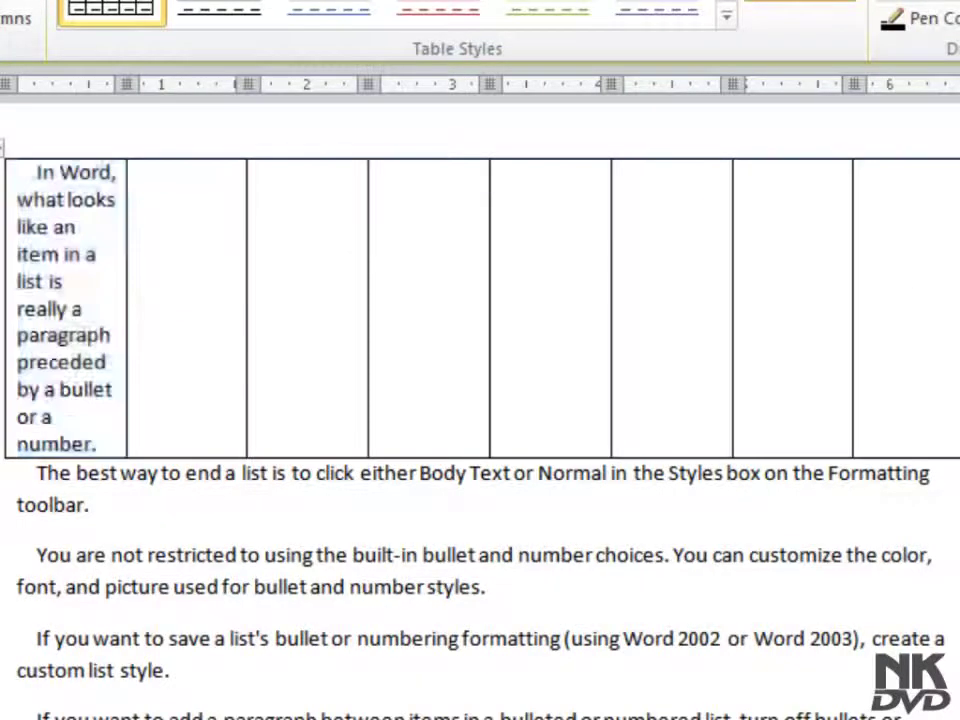
# Step: Start another table conversion of the first paragraph, separating at paragraphs and setting the number of columns to 3
pyautogui.hotkey('alt', 'n')
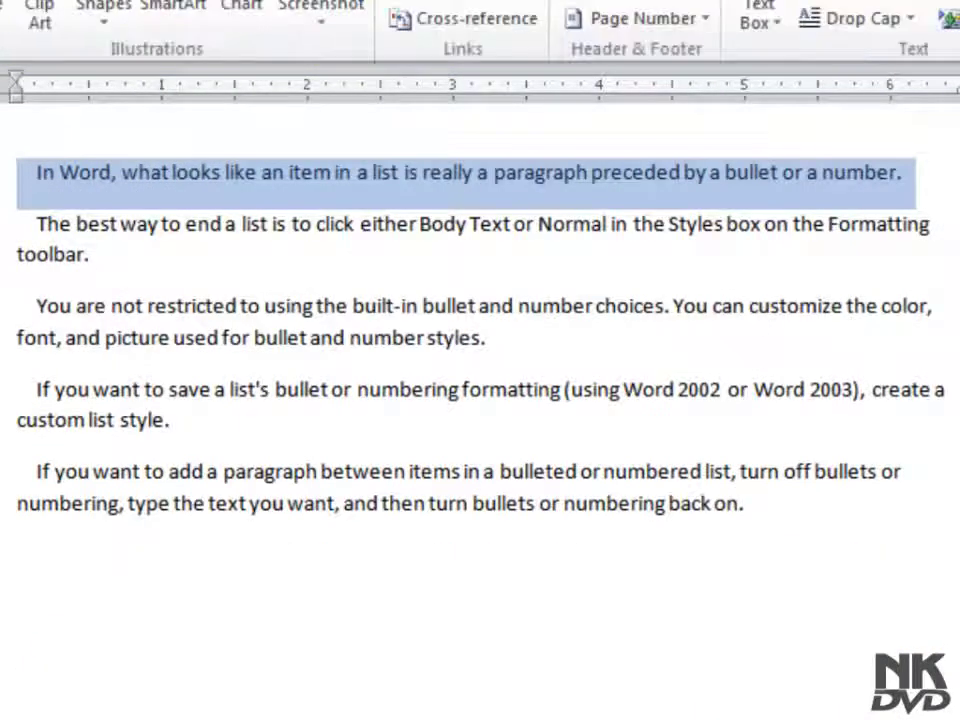
pyautogui.press('t')
pyautogui.click(12, 388)
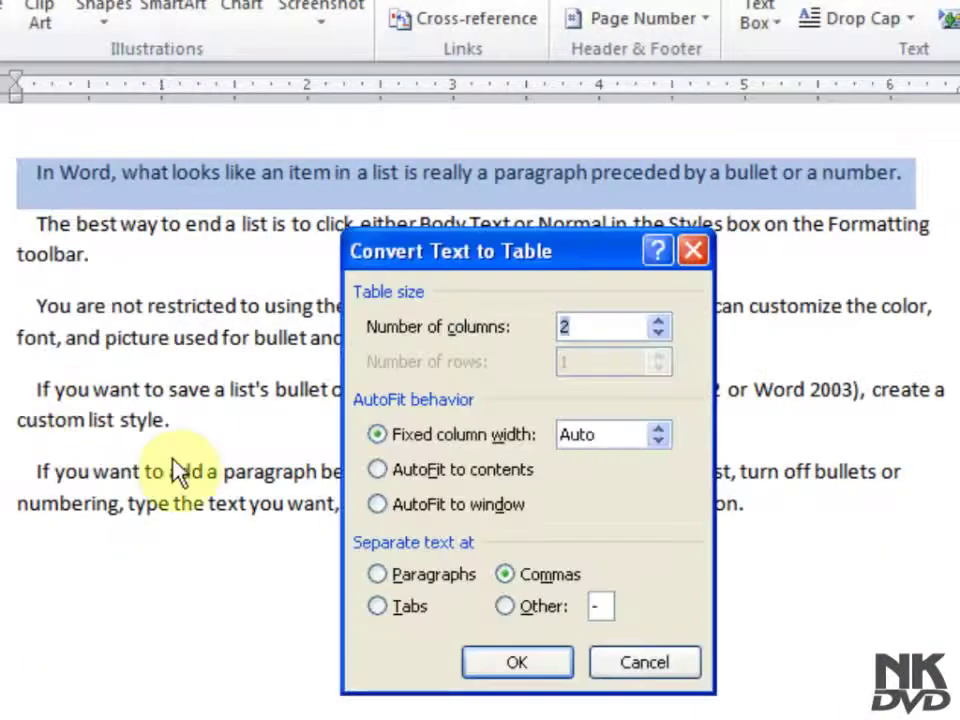
pyautogui.click(380, 575)
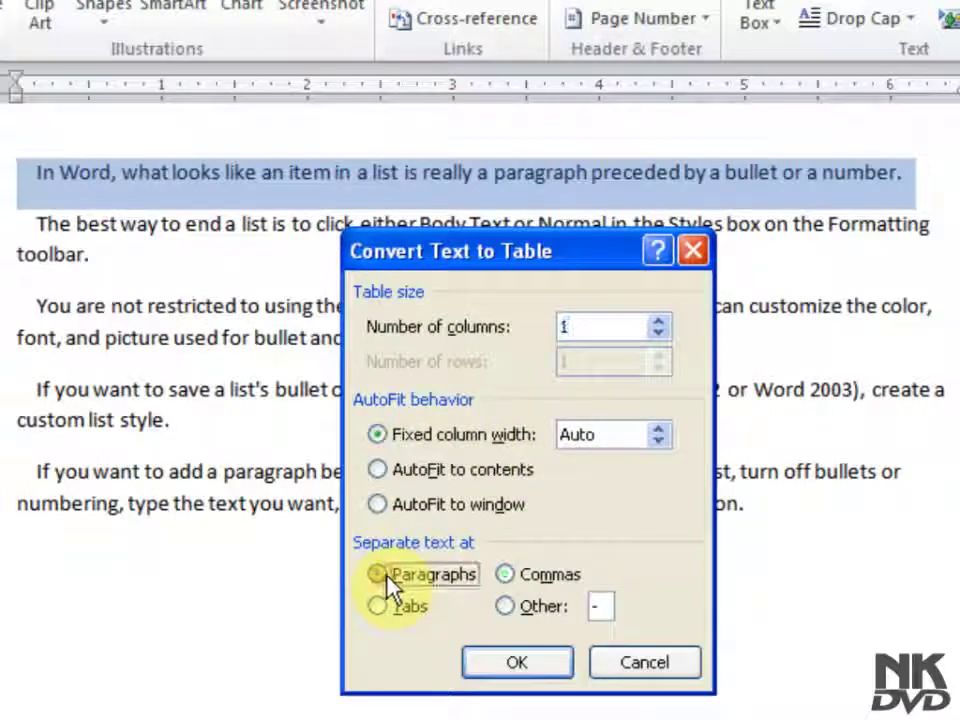
pyautogui.click(659, 324)
pyautogui.click(659, 324)
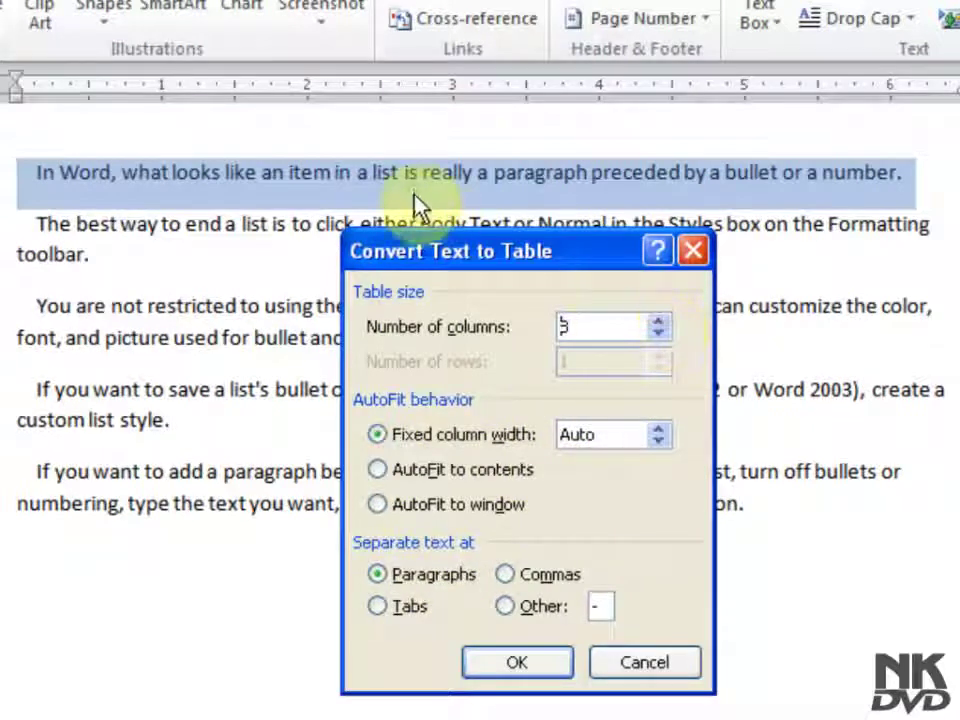
# Step: Convert the first paragraph to a 2-column table separated at commas, undo the conversion, and deselect the text
pyautogui.click(504, 574)
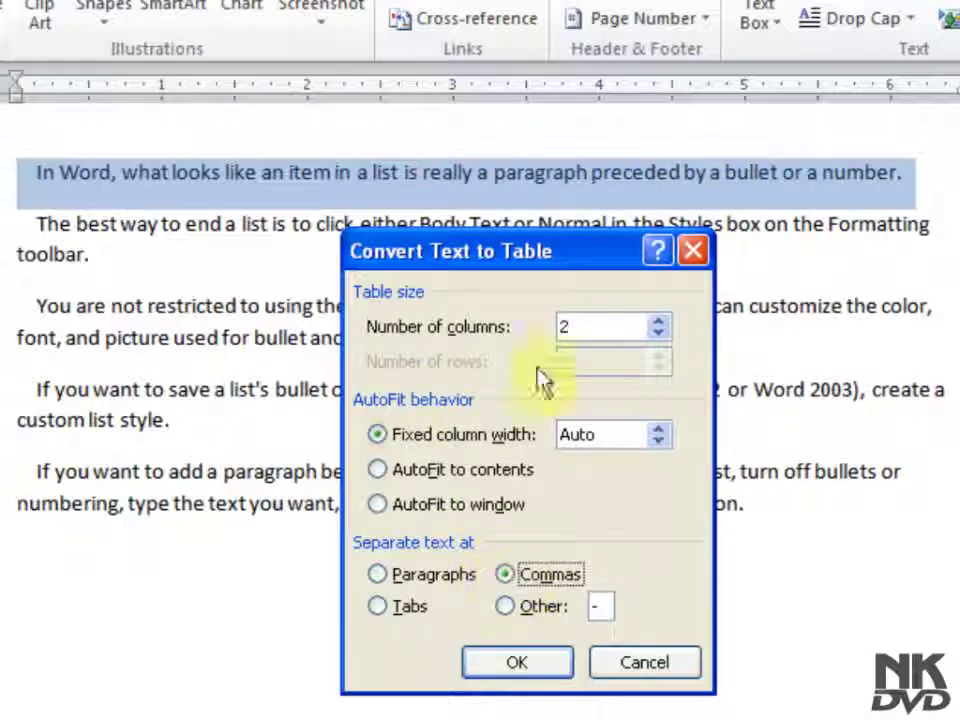
pyautogui.click(566, 328)
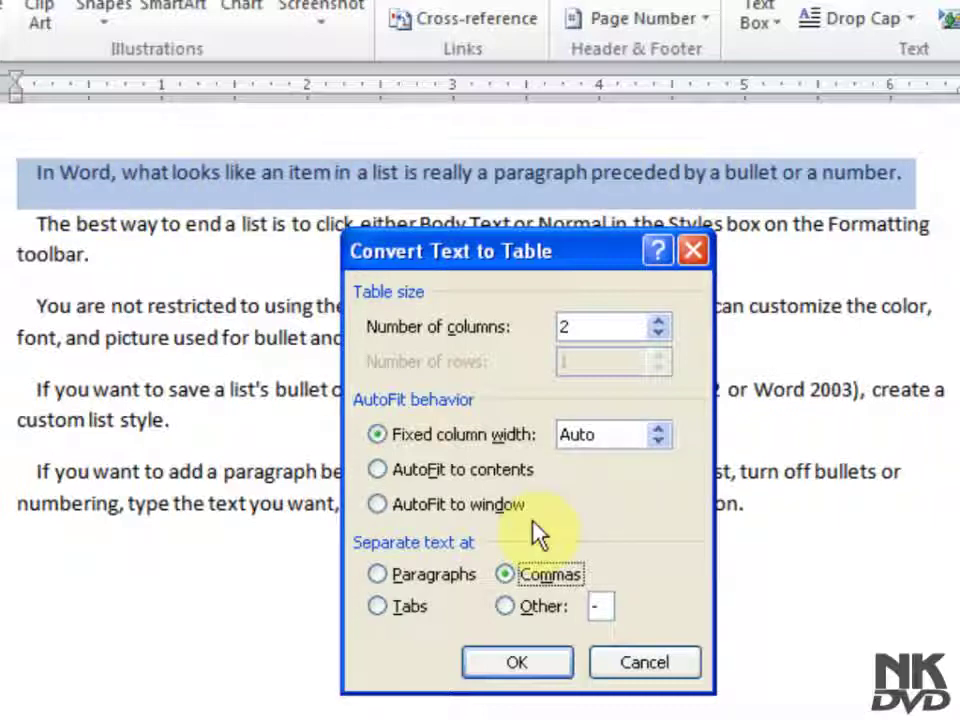
pyautogui.click(520, 664)
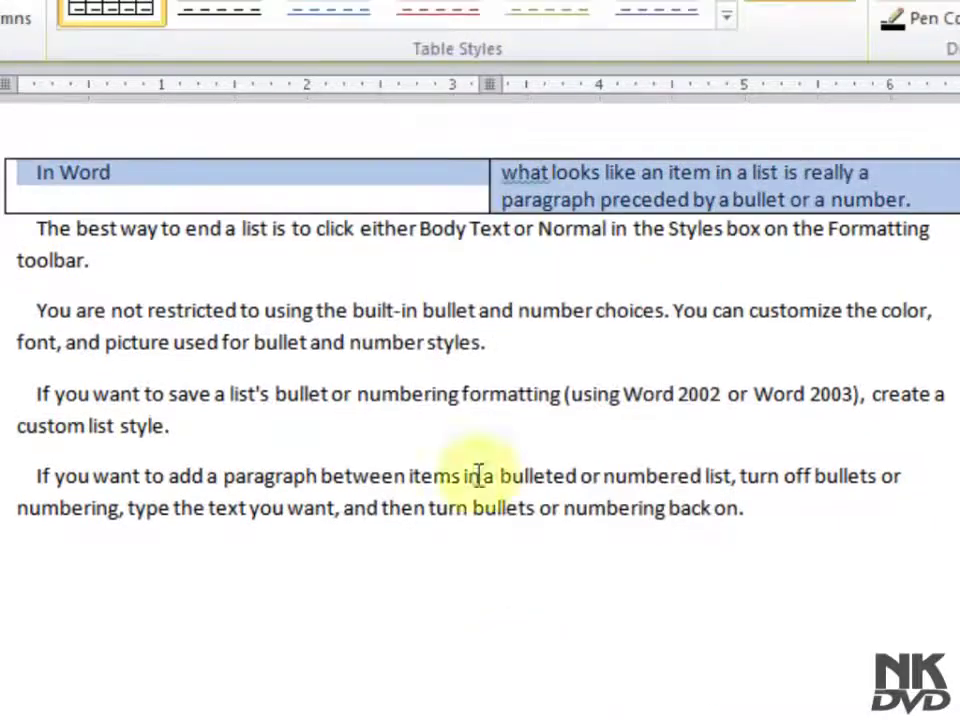
pyautogui.click(112, 177)
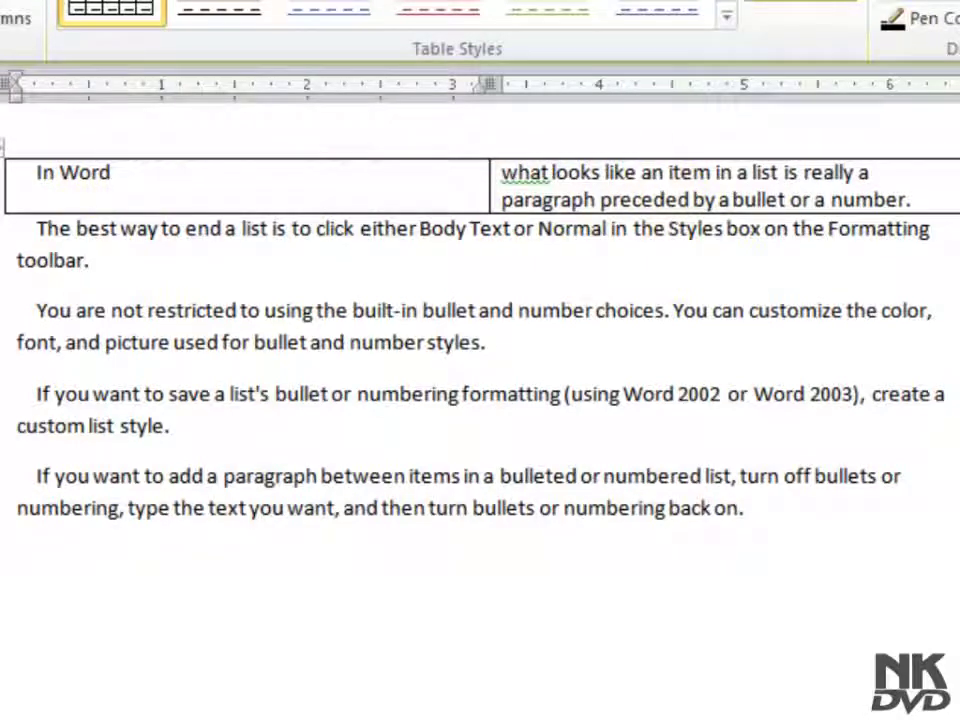
pyautogui.hotkey('ctrl', 'z')
pyautogui.click(372, 176)
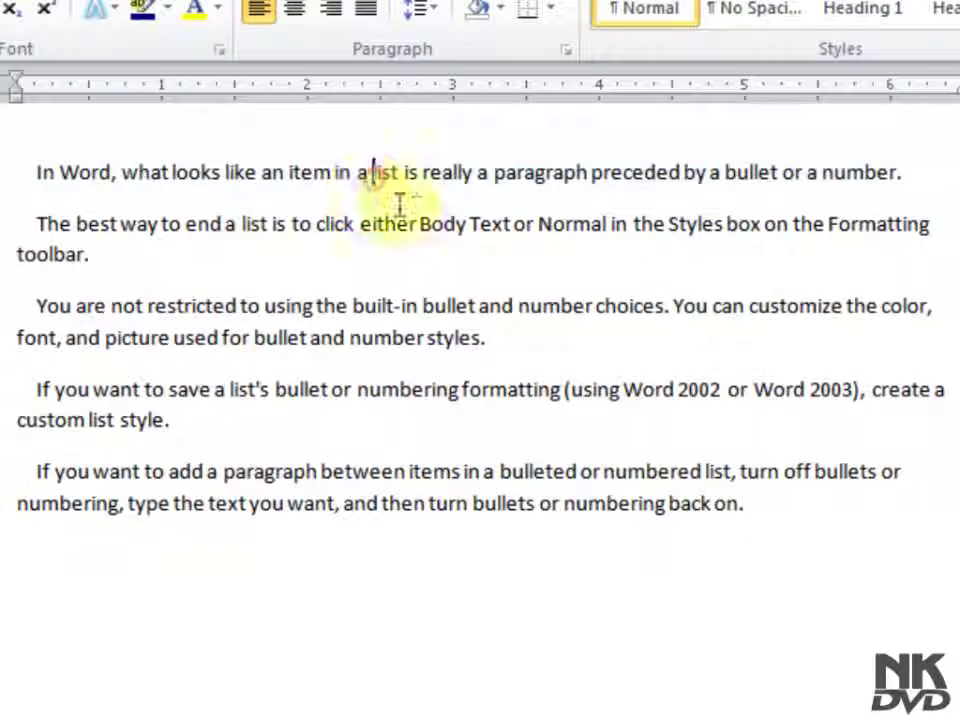
# Step: Insert a comma after "is" in the first paragraph and start a text-to-table conversion of that paragraph
pyautogui.click(417, 179)
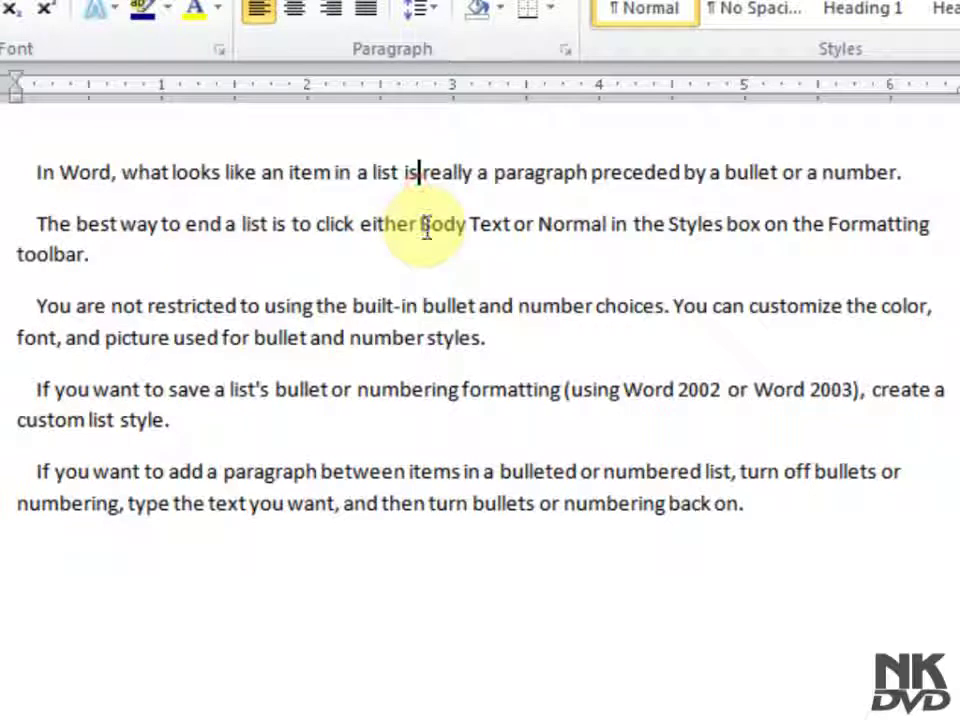
pyautogui.write(',')
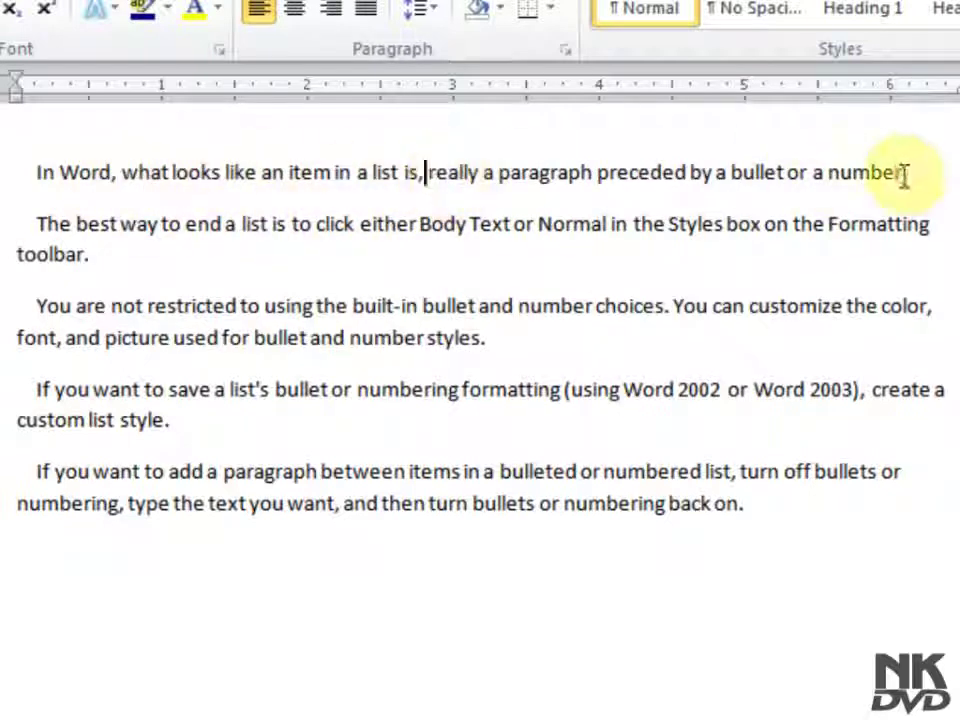
pyautogui.moveTo(904, 174); pyautogui.dragTo(17, 197)
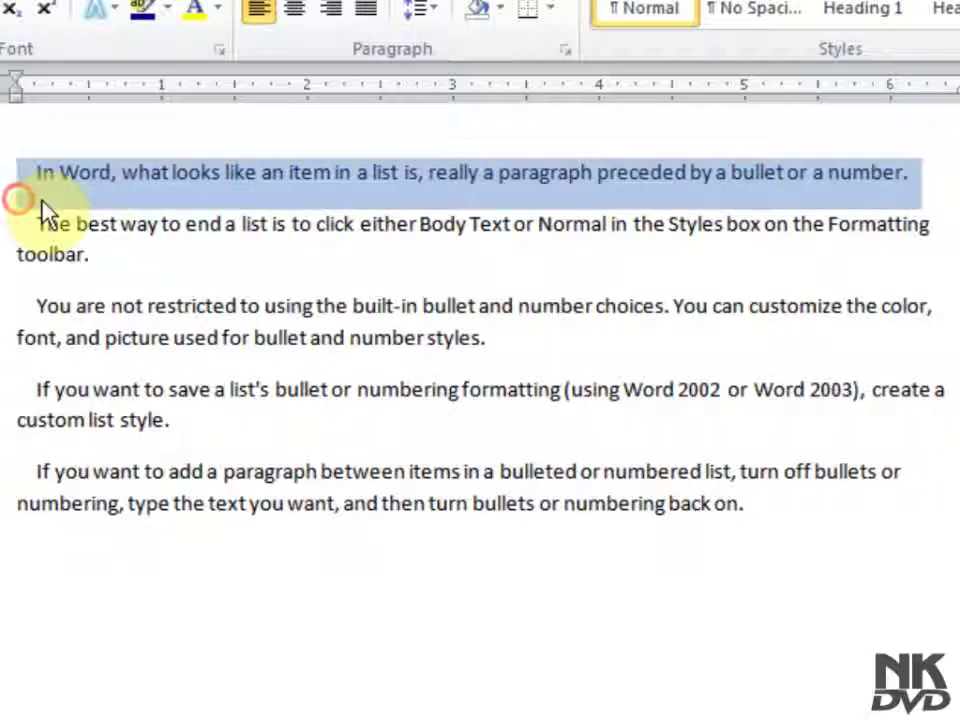
pyautogui.hotkey('alt', 'n')
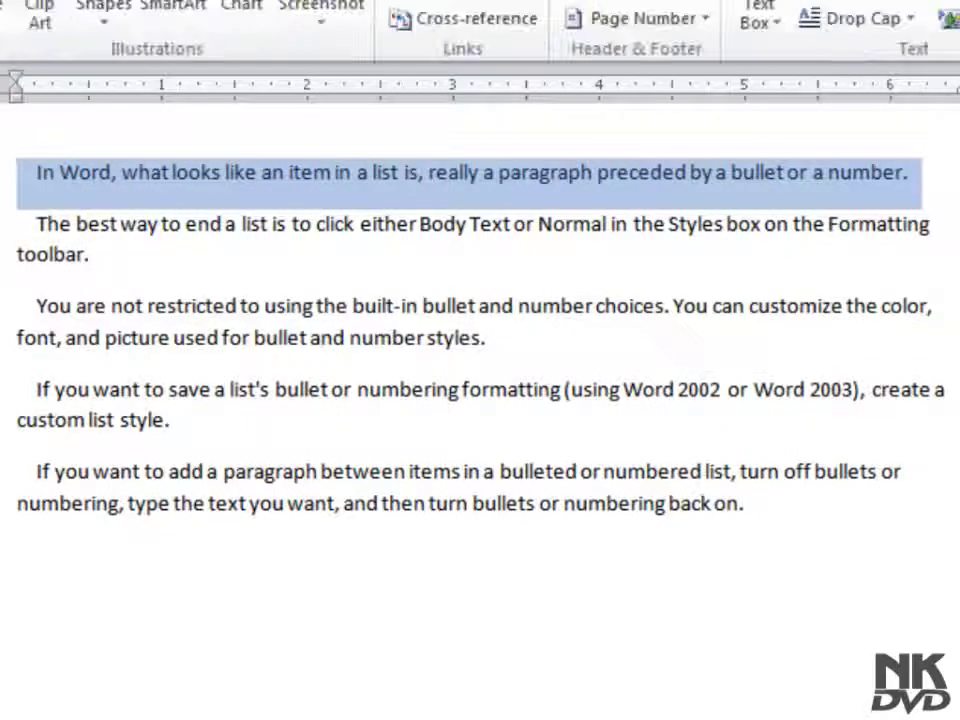
pyautogui.click(5, 20)
pyautogui.click(12, 388)
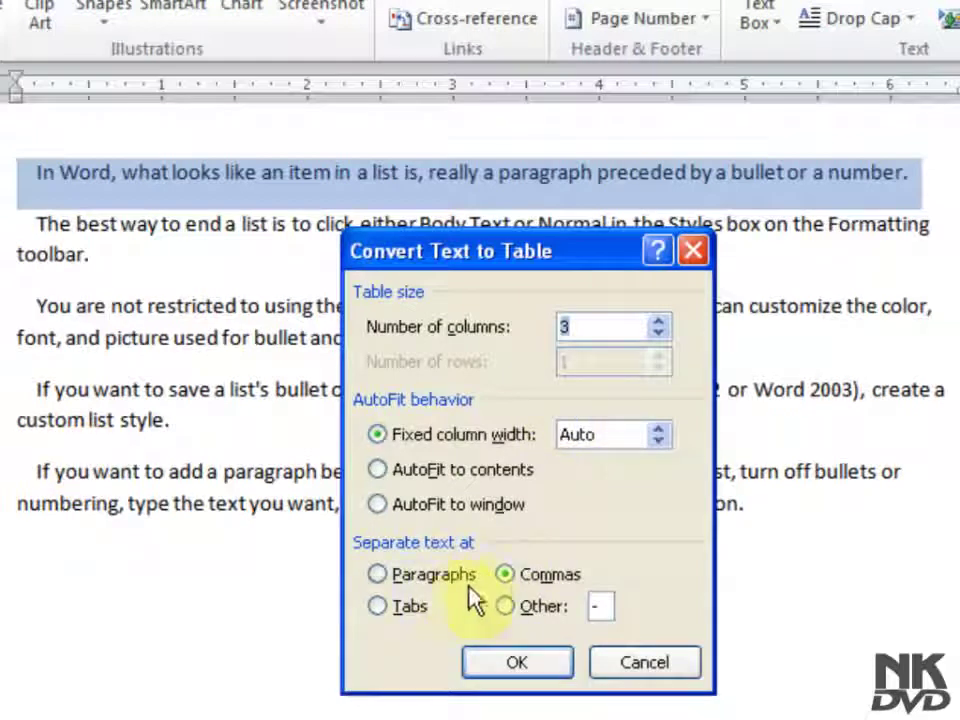
# Step: Switch the text separator from commas to paragraphs and set the number of columns to 3
pyautogui.click(503, 575)
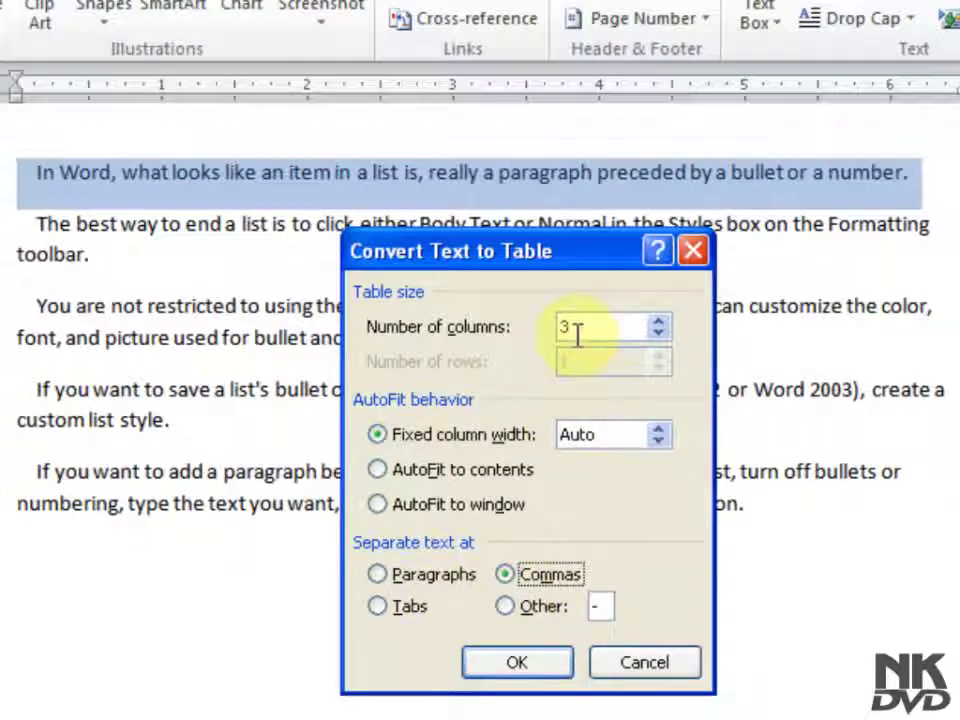
pyautogui.click(381, 574)
pyautogui.click(657, 321)
pyautogui.click(657, 321)
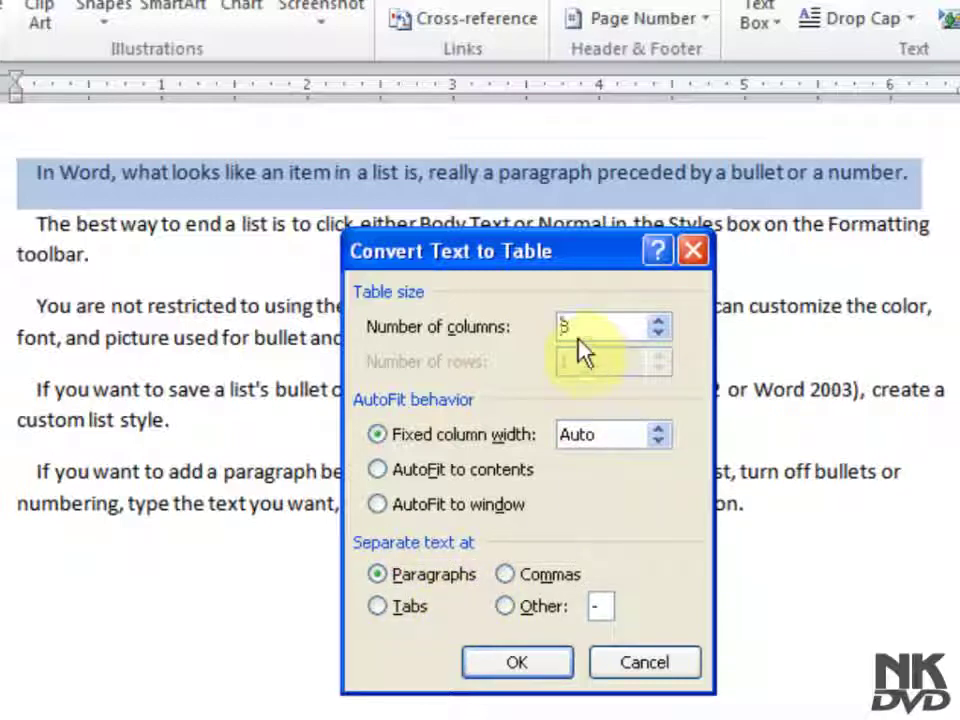
# Step: Convert the first paragraph to a 3-column table separated at commas, and undo the conversion
pyautogui.click(527, 576)
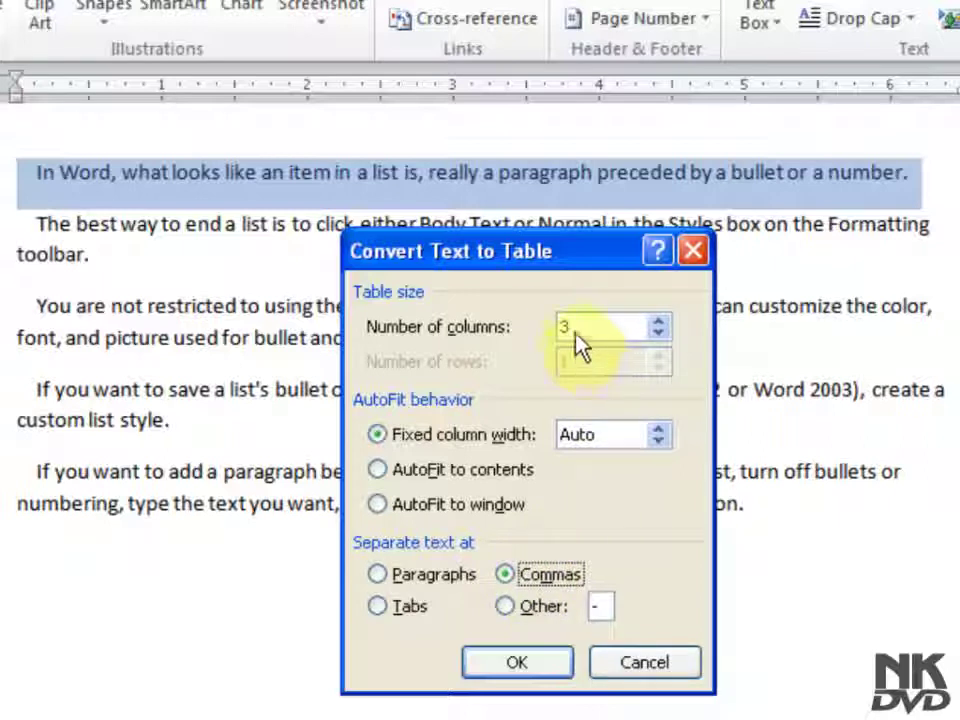
pyautogui.click(520, 664)
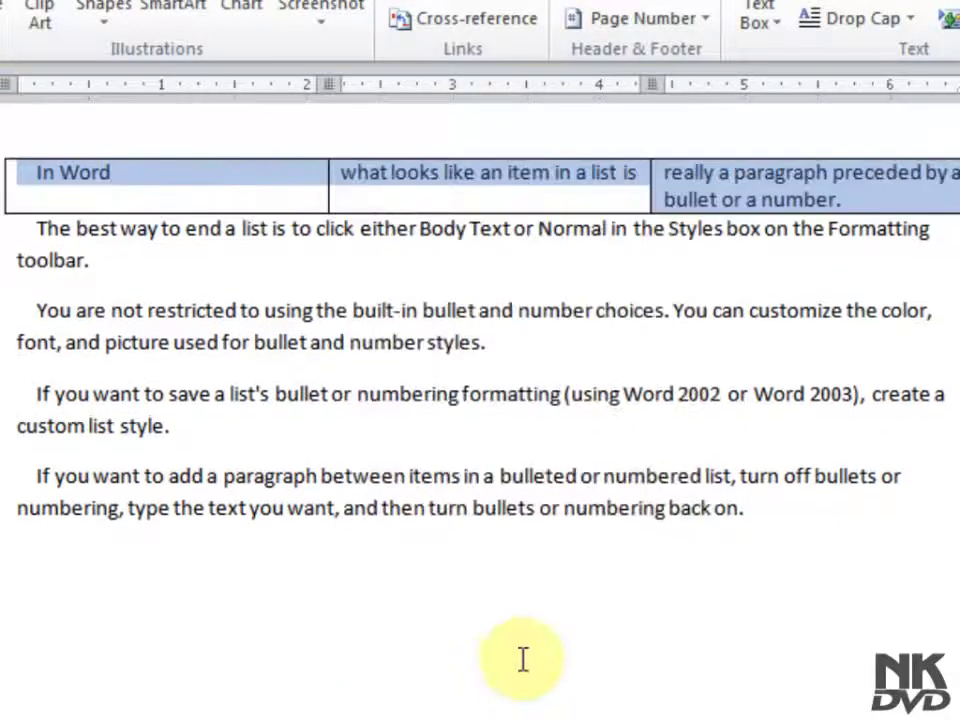
pyautogui.click(502, 212)
pyautogui.click(600, 185)
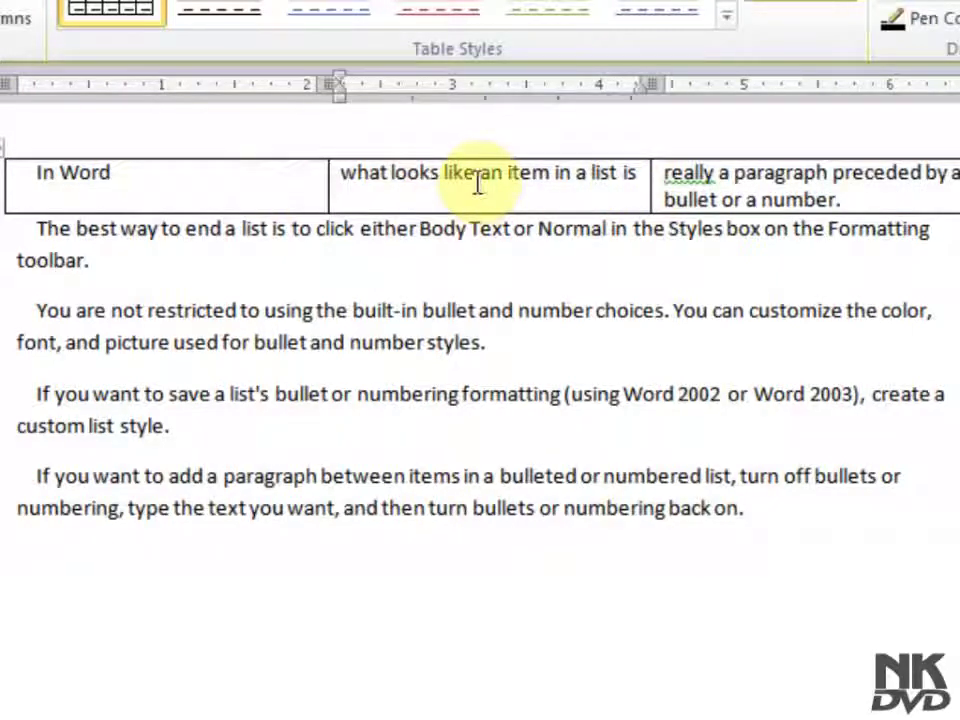
pyautogui.click(119, 180)
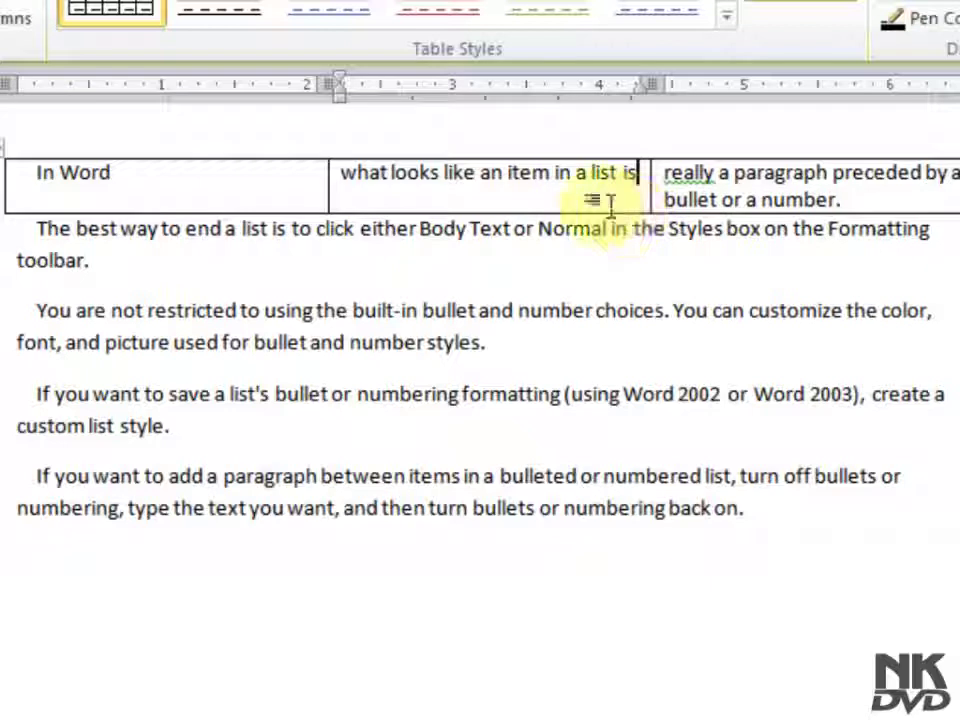
pyautogui.hotkey('ctrl', 'z')
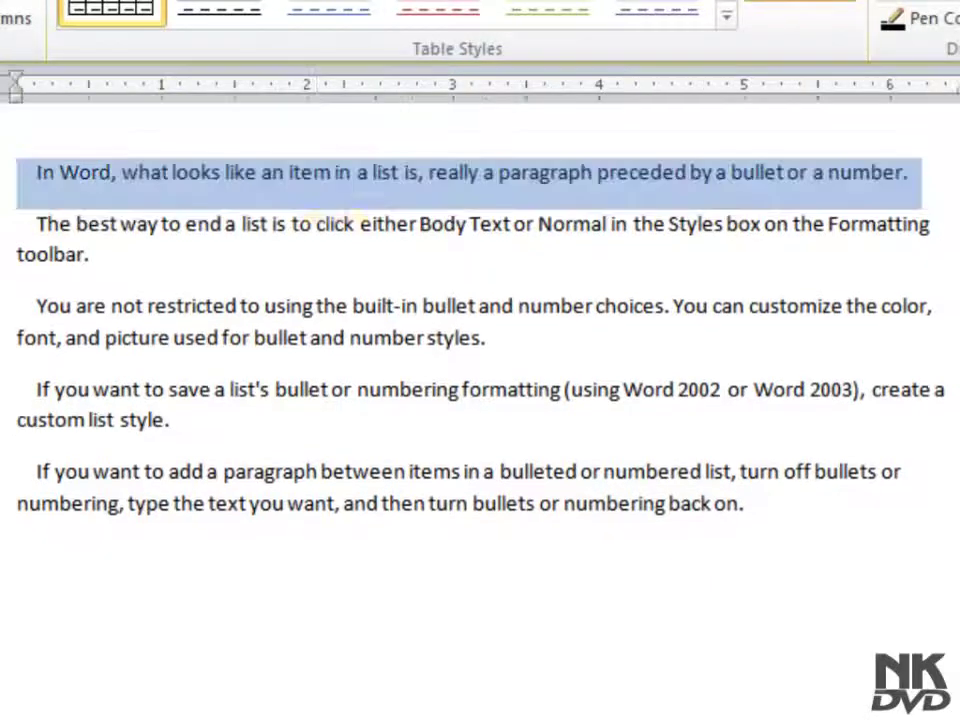
# Step: Insert a comma after "preceded" in the first paragraph
pyautogui.click(694, 188)
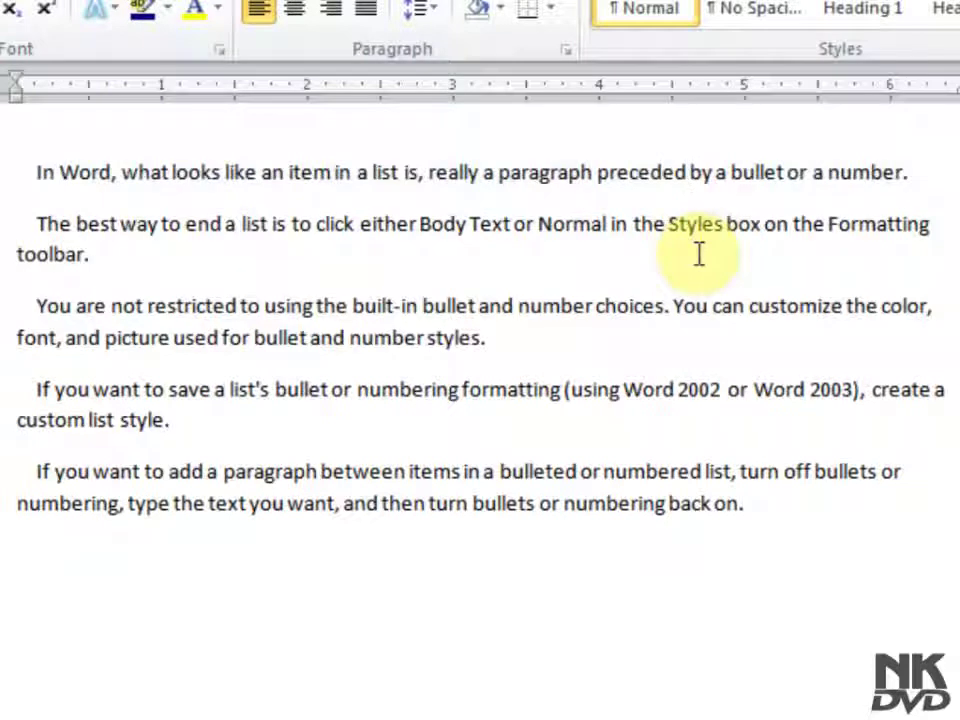
pyautogui.write(',')
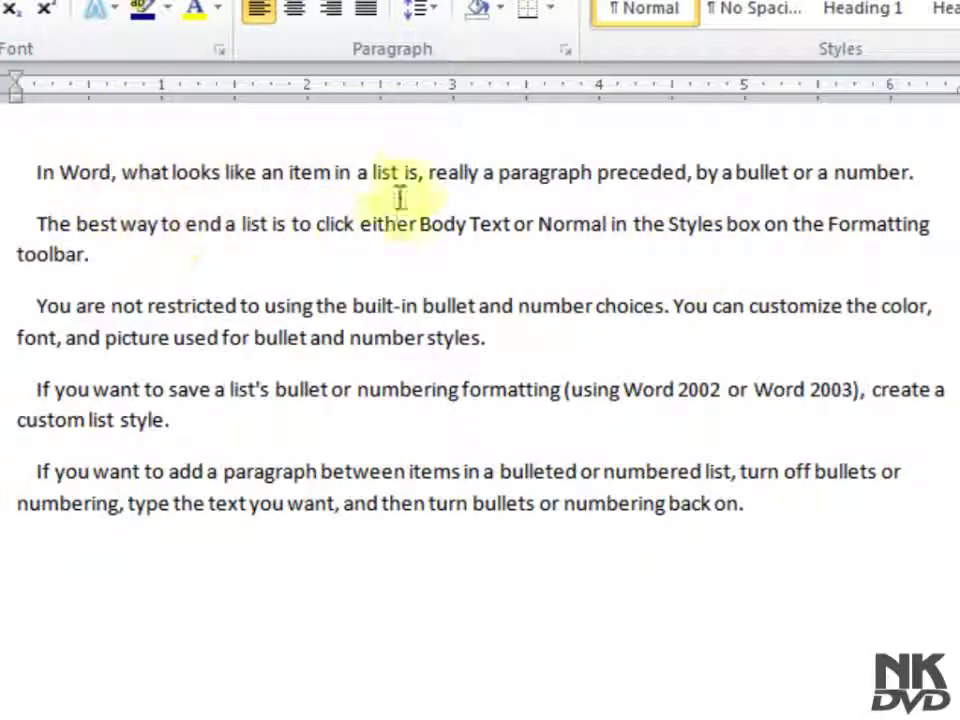
pyautogui.click(420, 172)
pyautogui.press('BackSpace')
pyautogui.press('BackSpace')
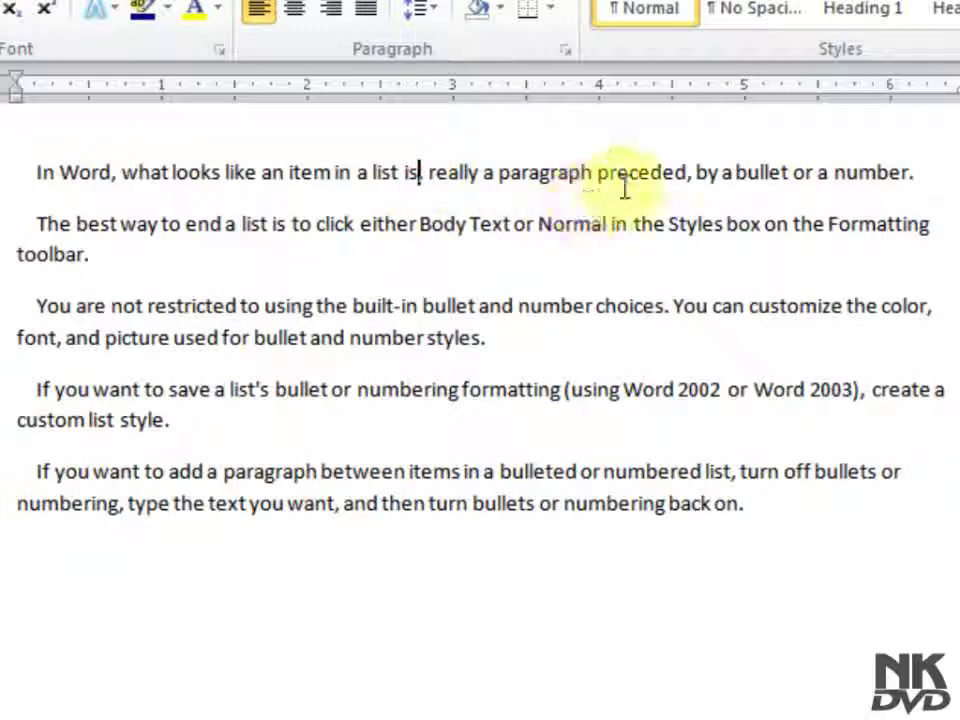
pyautogui.hotkey('ctrl', 'z')
pyautogui.click(692, 180)
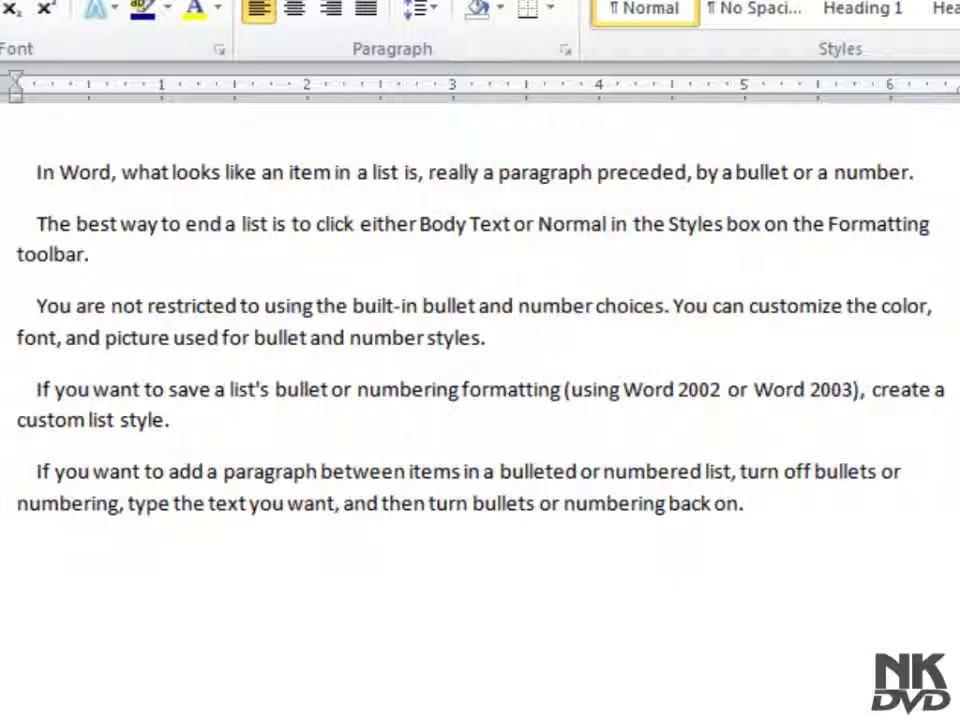
# Step: Start a table conversion of the whole first paragraph, trying Tabs as the text separator before choosing Other
pyautogui.tripleClick(214, 174)
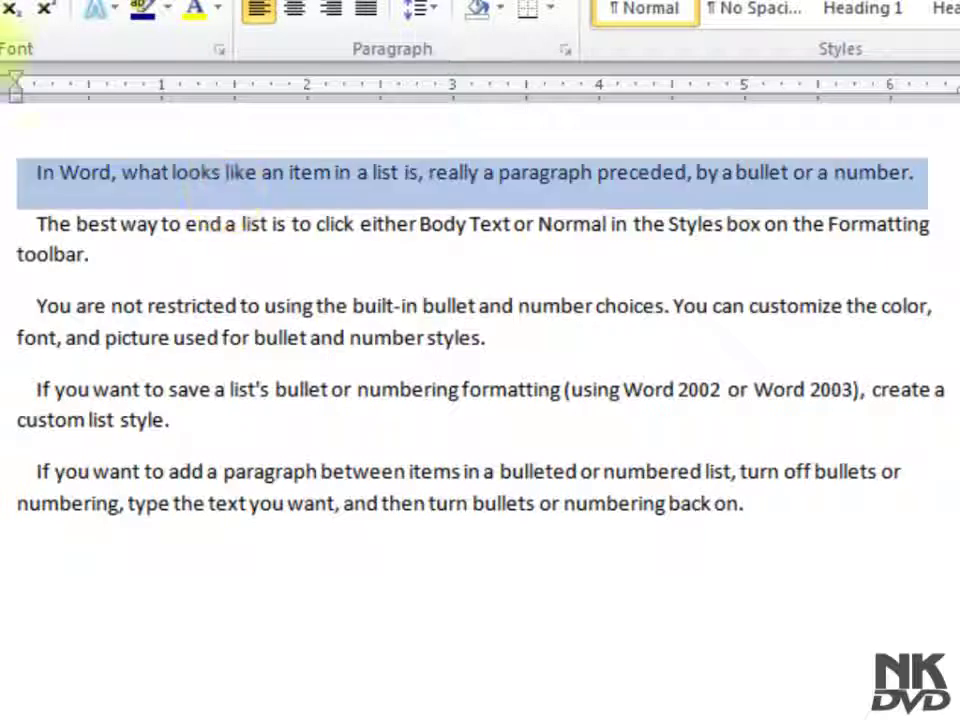
pyautogui.hotkey('alt', 'n')
pyautogui.press('t')
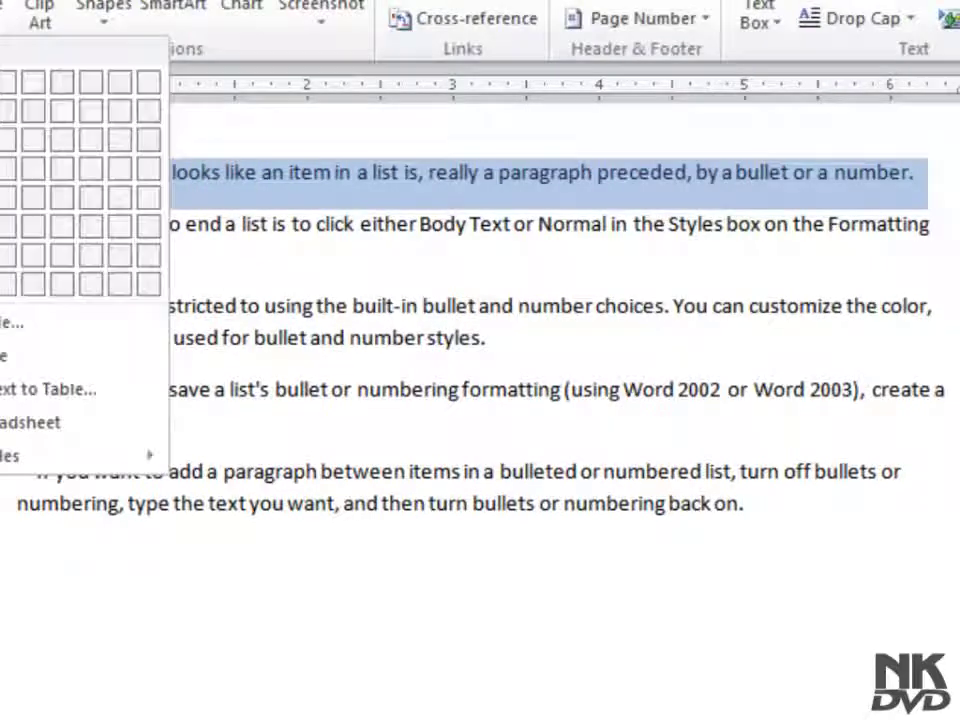
pyautogui.click(28, 400)
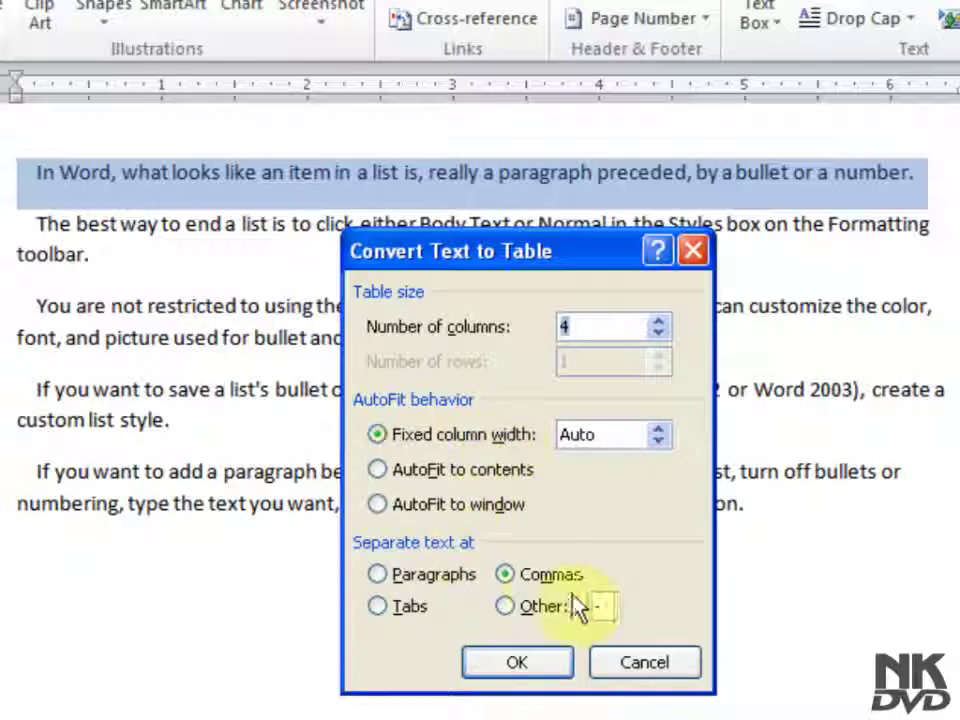
pyautogui.click(379, 612)
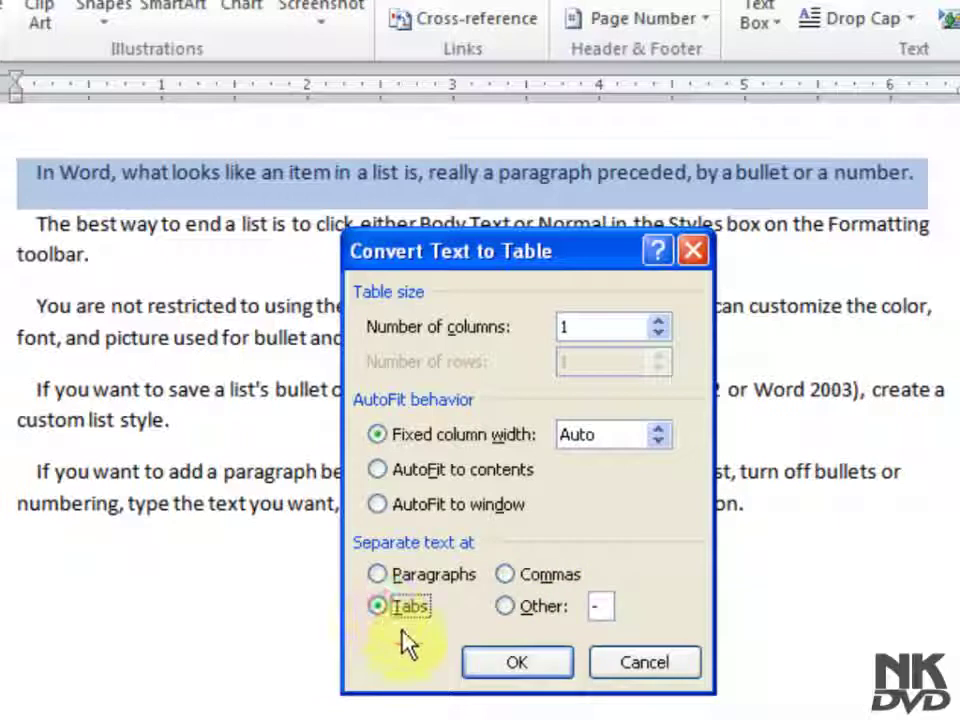
pyautogui.click(506, 608)
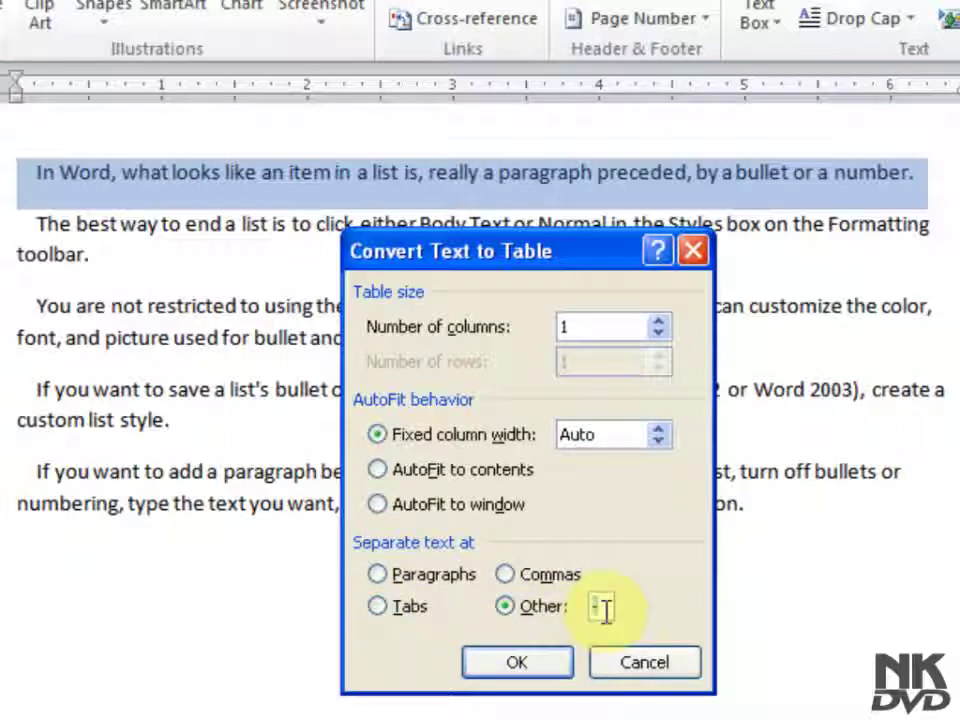